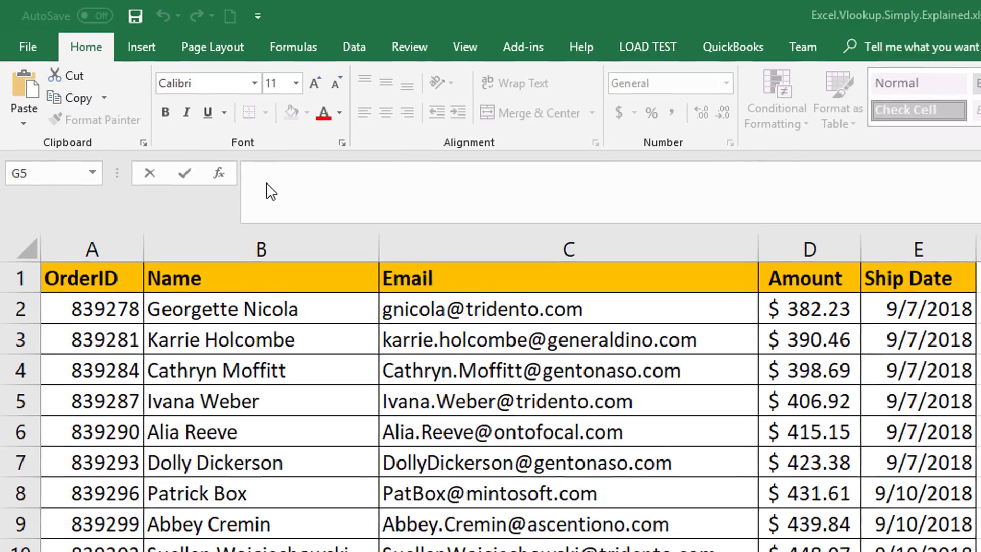
- Start a VLOOKUP formula in cell G5 with A7 as the lookup value
{"action": "left_click", "coordinate": [269, 184]}
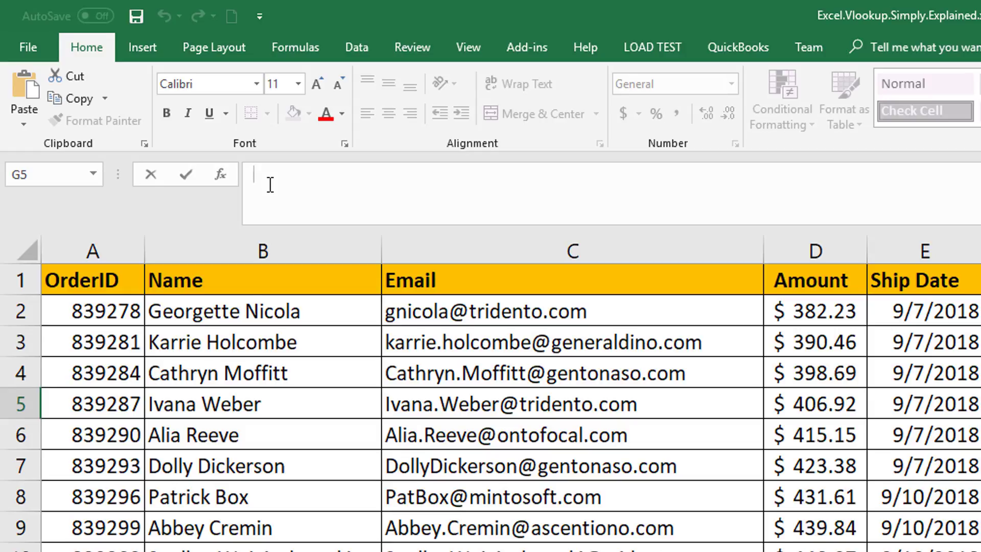
{"action": "type", "text": "="}
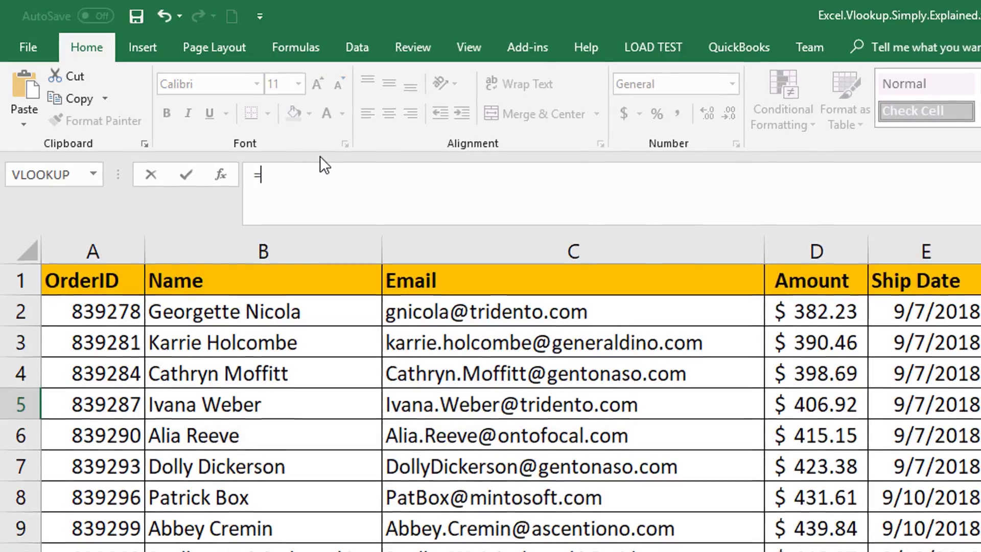
{"action": "type", "text": "VLOO"}
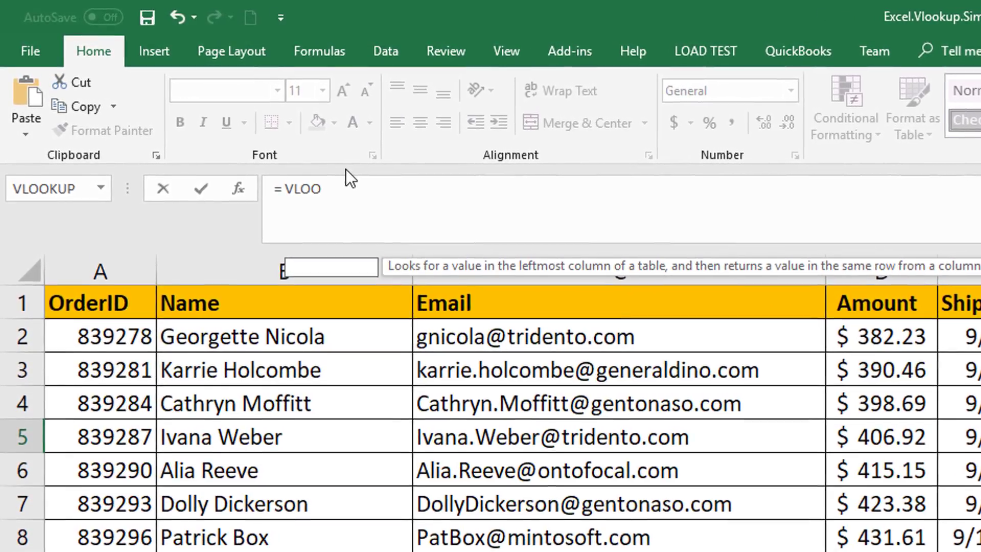
{"action": "type", "text": "KUP("}
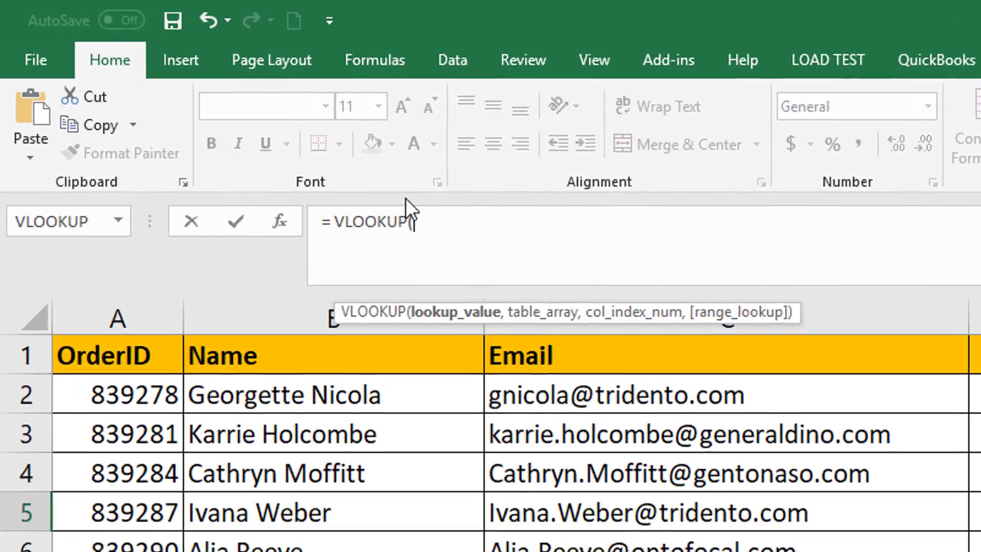
{"action": "type", "text": "A"}
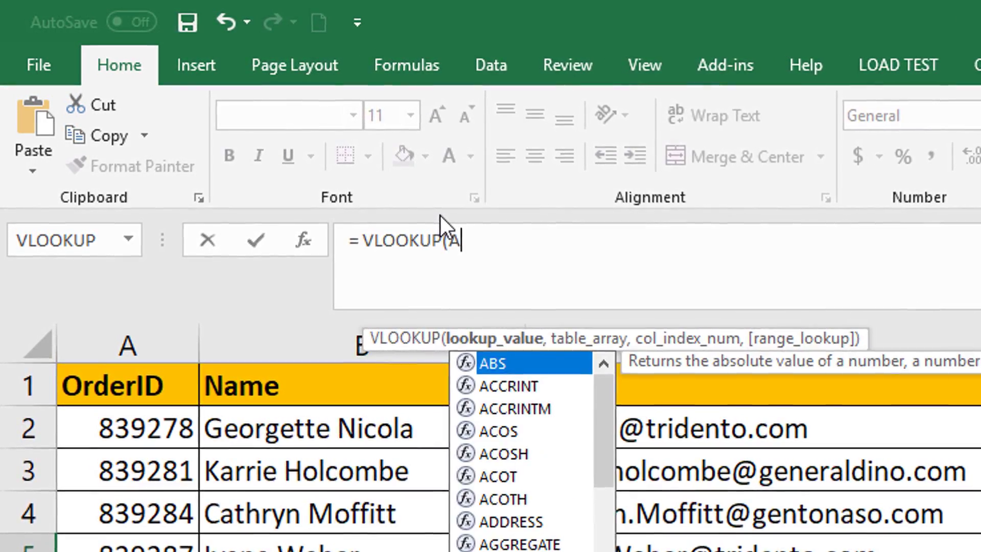
{"action": "type", "text": "7"}
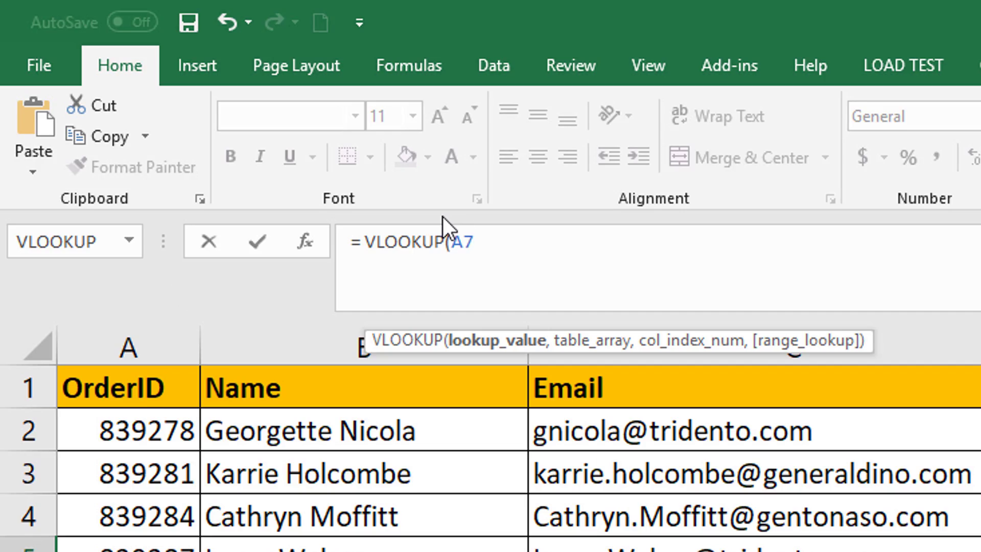
{"action": "type", "text": ","}
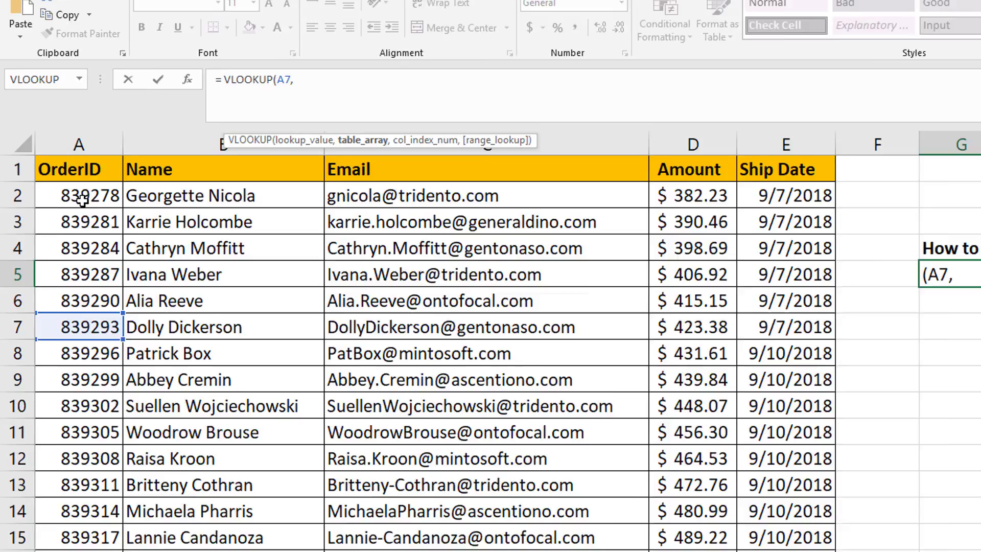
- Set the table array of the G5 formula to the order data range A2:E51
{"action": "left_click_drag", "start_coordinate": [51, 164], "coordinate": [489, 229]}
{"action": "left_click_drag", "start_coordinate": [466, 309], "coordinate": [496, 469]}
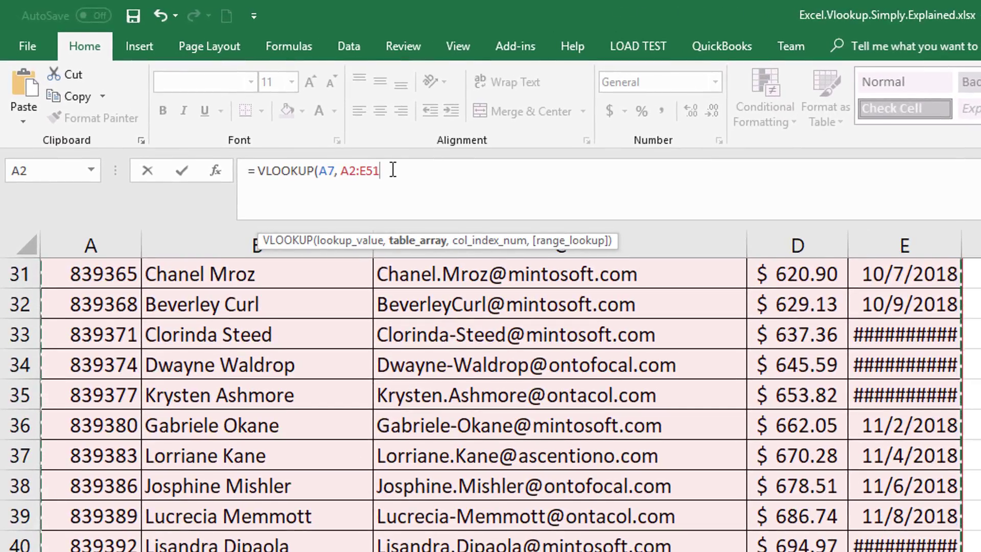
{"action": "type", "text": ","}
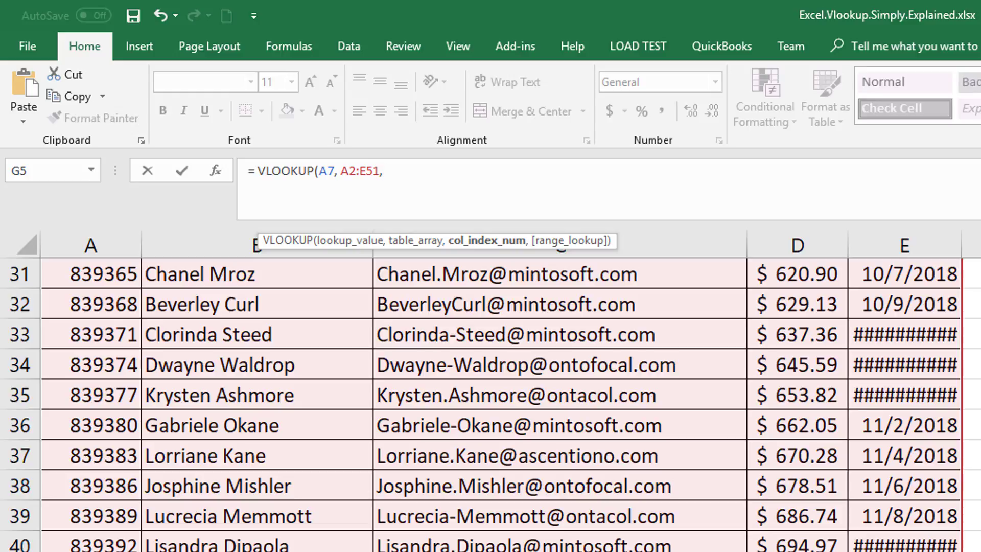
- Complete the G5 formula with column index 4 and FALSE for an exact match, and enter it
{"action": "scroll", "coordinate": [491, 404], "scroll_direction": "up", "scroll_amount": 10}
{"action": "type", "text": "4,"}
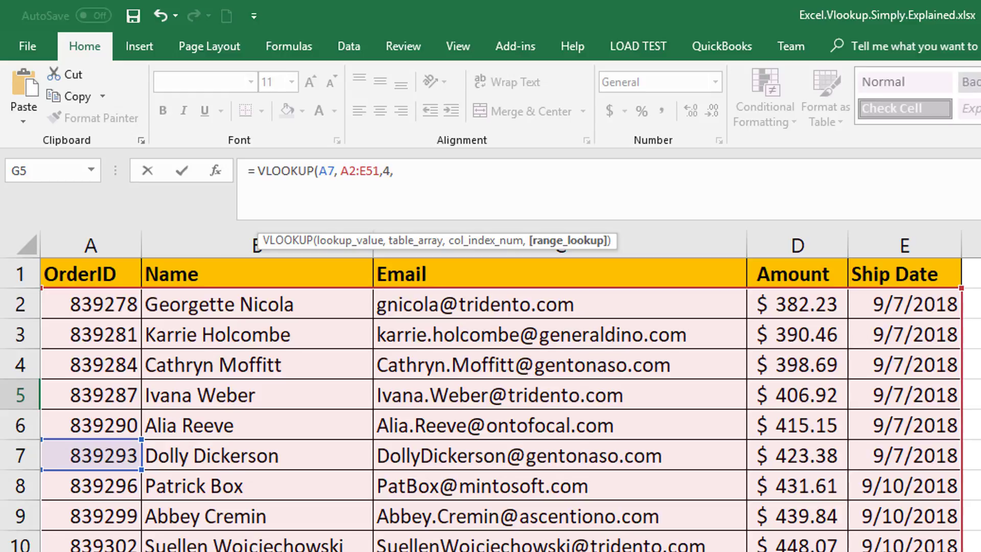
{"action": "type", "text": "FA"}
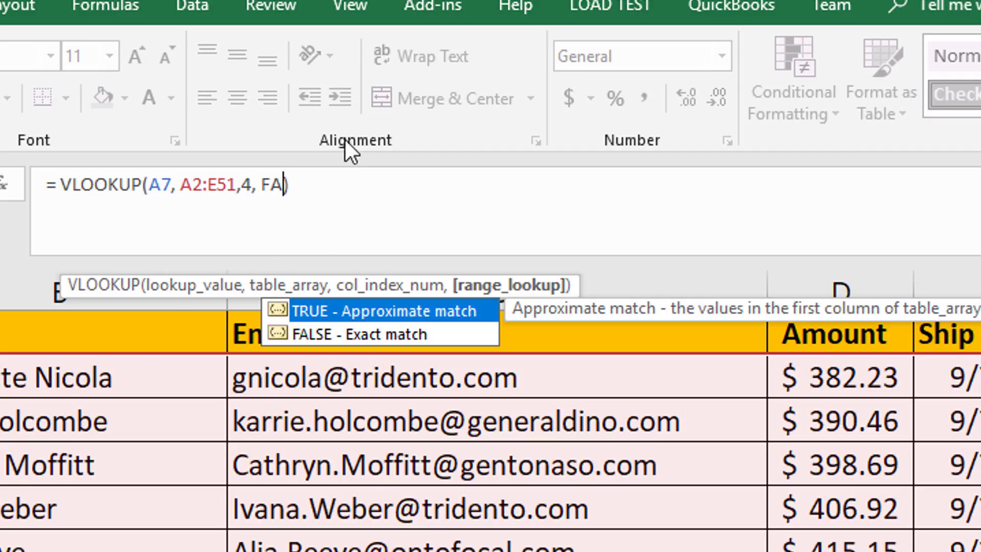
{"action": "double_click", "coordinate": [314, 332]}
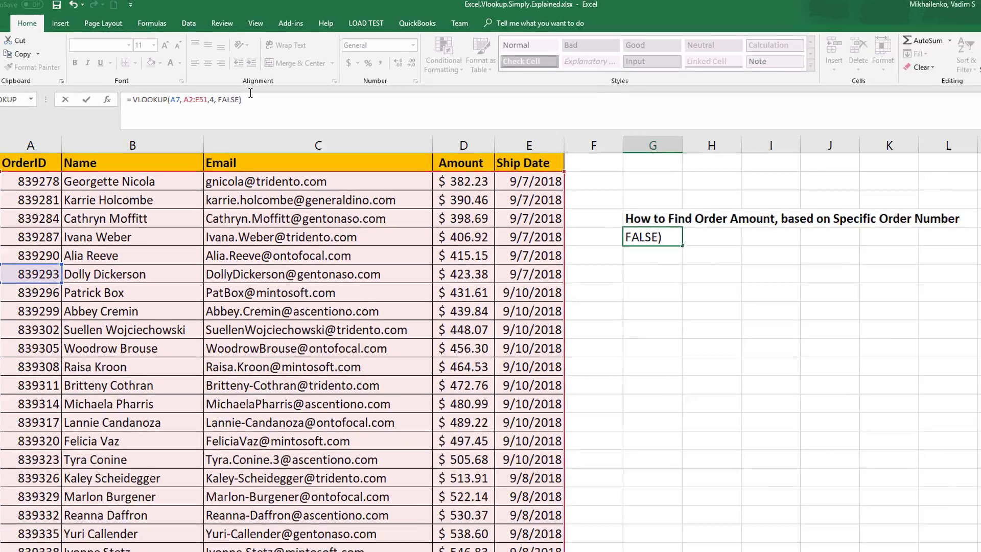
{"action": "key", "text": "Return"}
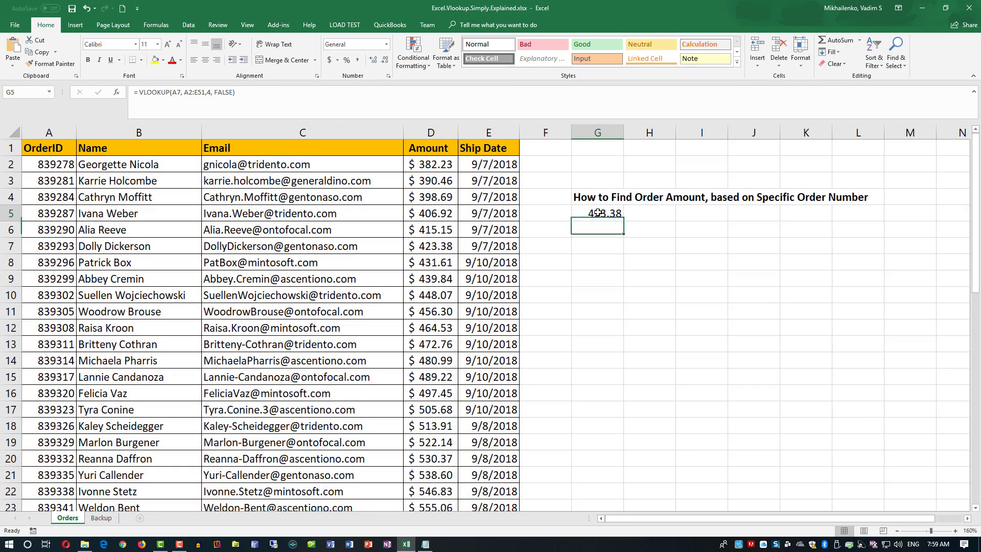
- Inspect the lookup result in G5 and compare it with the order record in row 7, columns A to E
{"action": "left_click", "coordinate": [598, 213]}
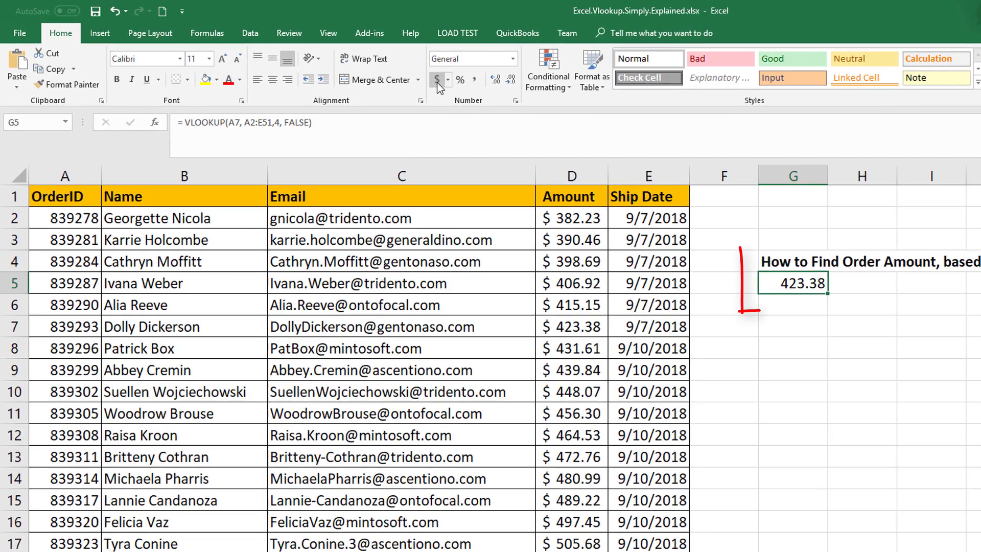
{"action": "left_click", "coordinate": [329, 61]}
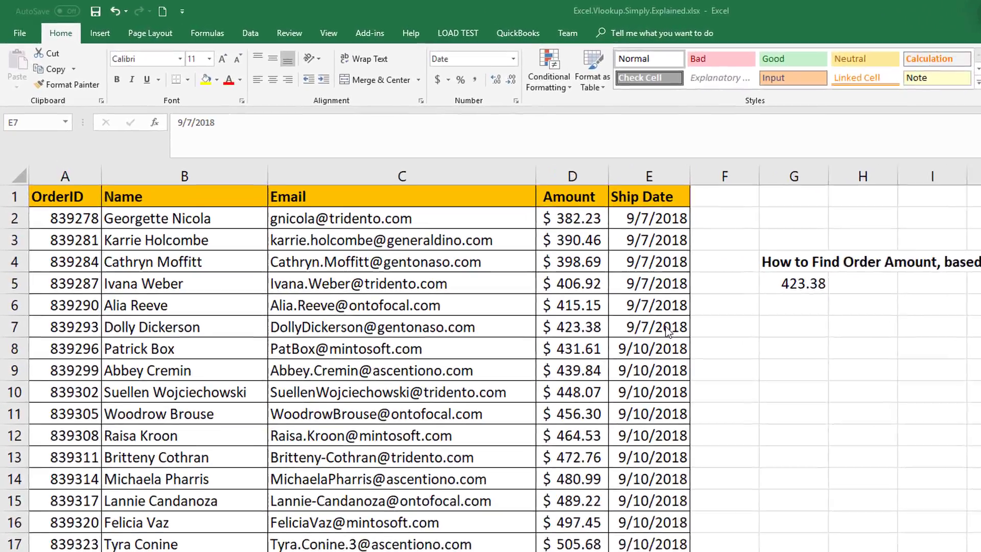
{"action": "left_click_drag", "start_coordinate": [540, 267], "coordinate": [51, 265]}
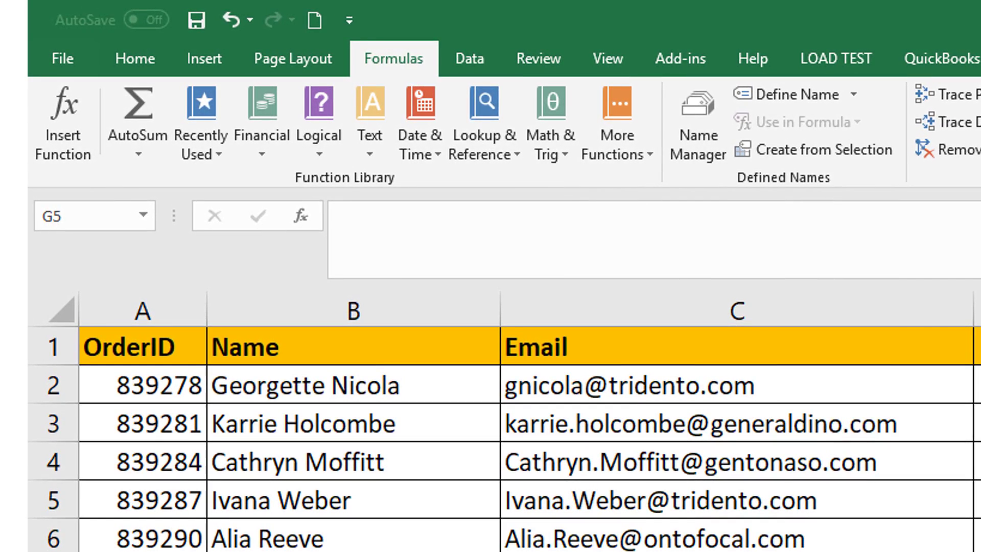
- Search the function library for Vlookup and insert the VLOOKUP function into the empty cell G5
{"action": "left_click", "coordinate": [399, 57]}
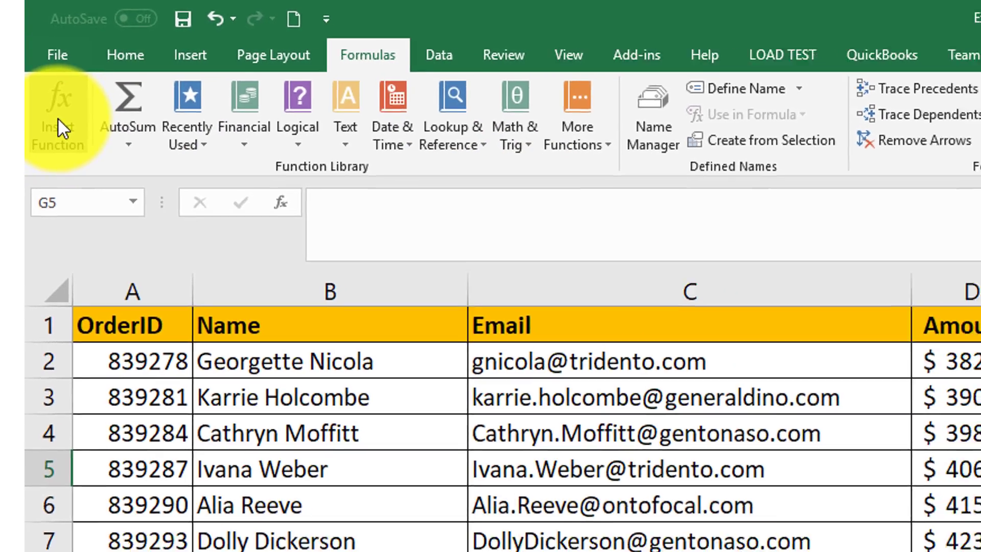
{"action": "left_click", "coordinate": [64, 137]}
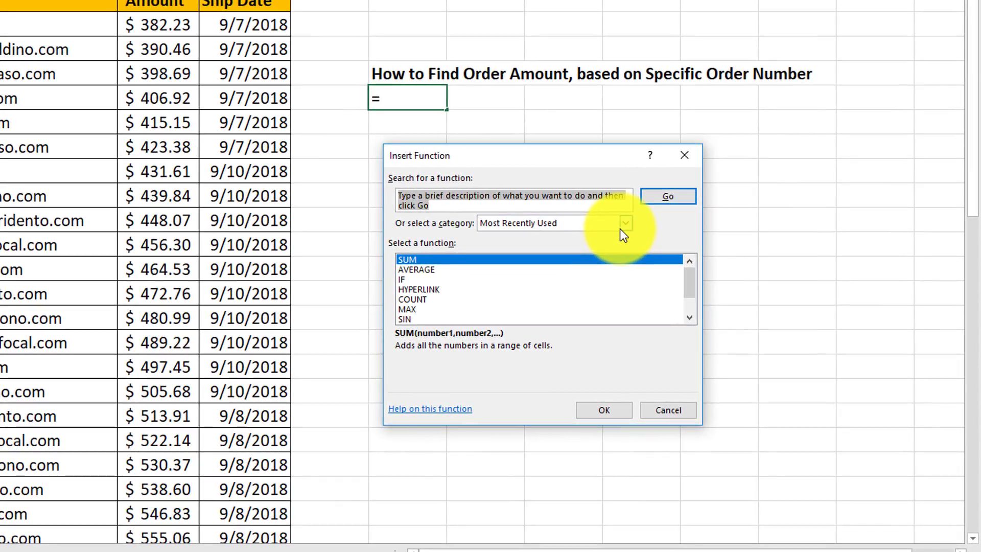
{"action": "type", "text": "Vlo"}
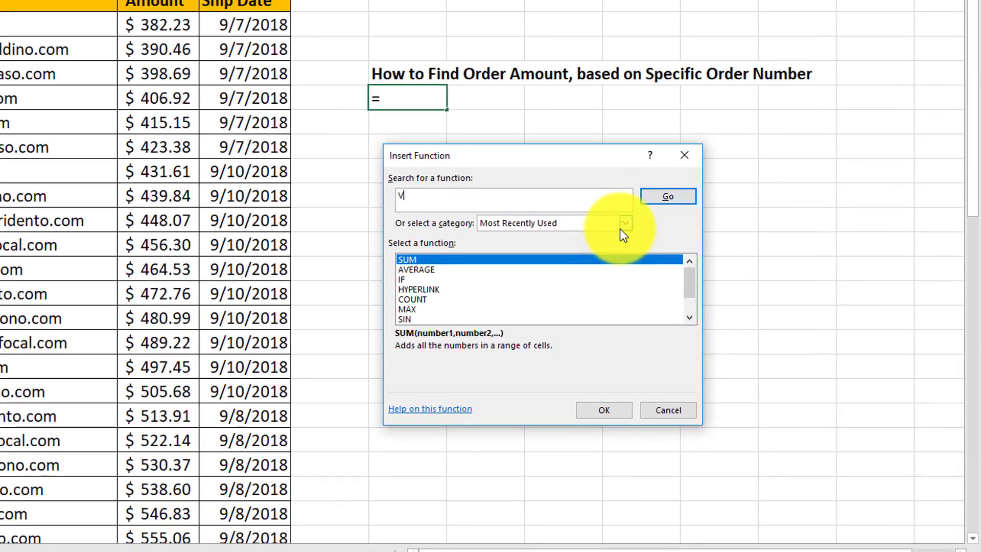
{"action": "type", "text": "okup"}
{"action": "left_click", "coordinate": [667, 196]}
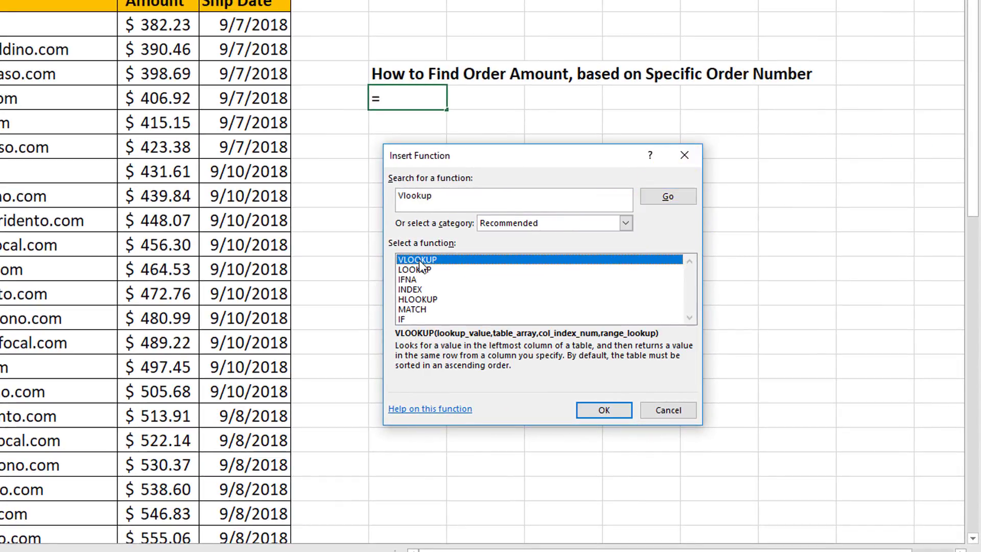
{"action": "double_click", "coordinate": [414, 260]}
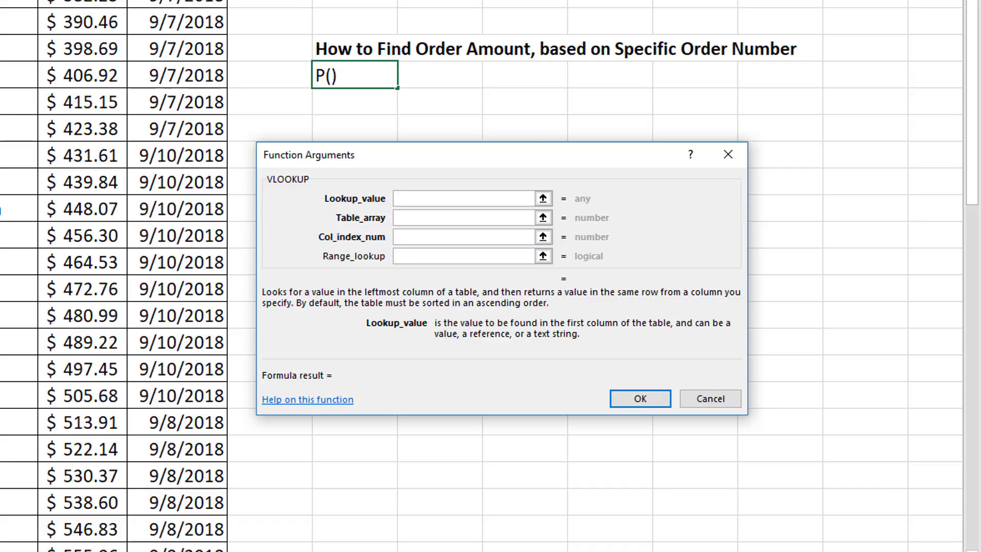
- Set the VLOOKUP arguments Lookup_value to A7 and Table_array to A2:E51
{"action": "type", "text": "A7"}
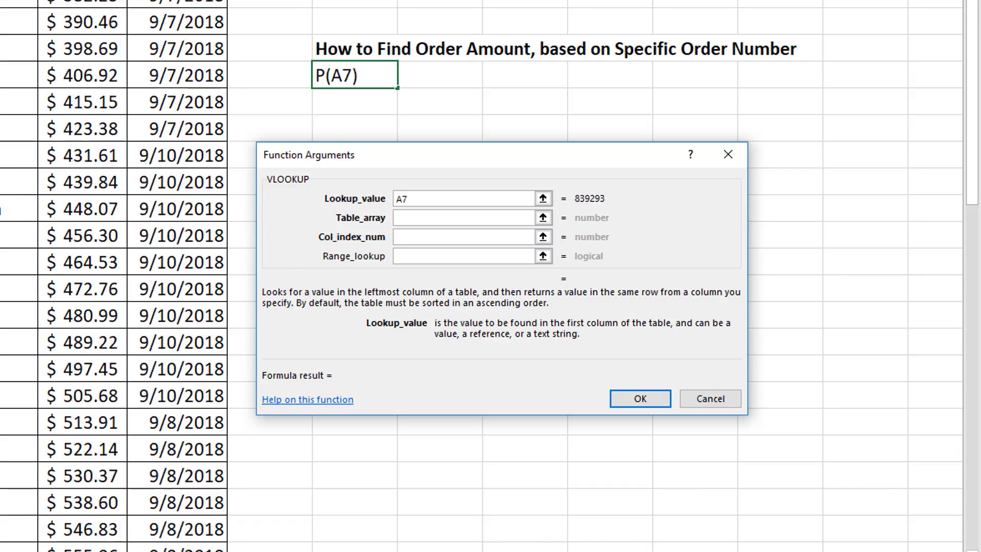
{"action": "left_click", "coordinate": [418, 221]}
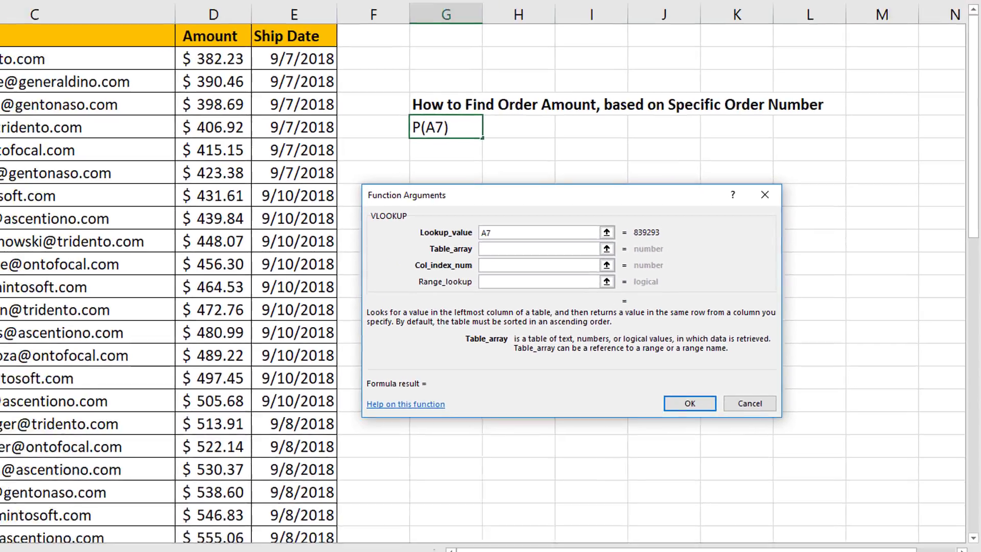
{"action": "left_click_drag", "start_coordinate": [49, 164], "coordinate": [487, 475]}
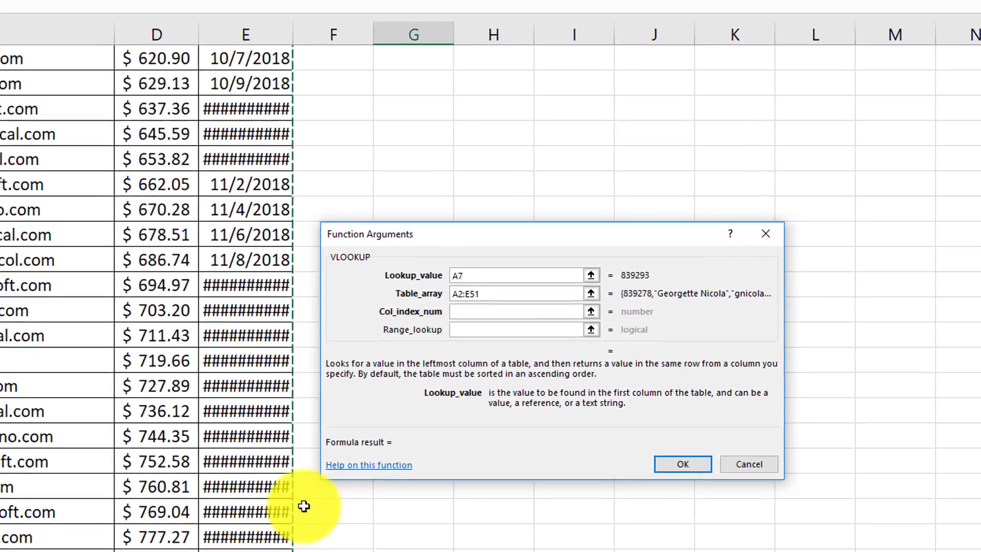
- Set Col_index_num to 4 and Range_lookup to False, and accept the function arguments
{"action": "left_click", "coordinate": [460, 309]}
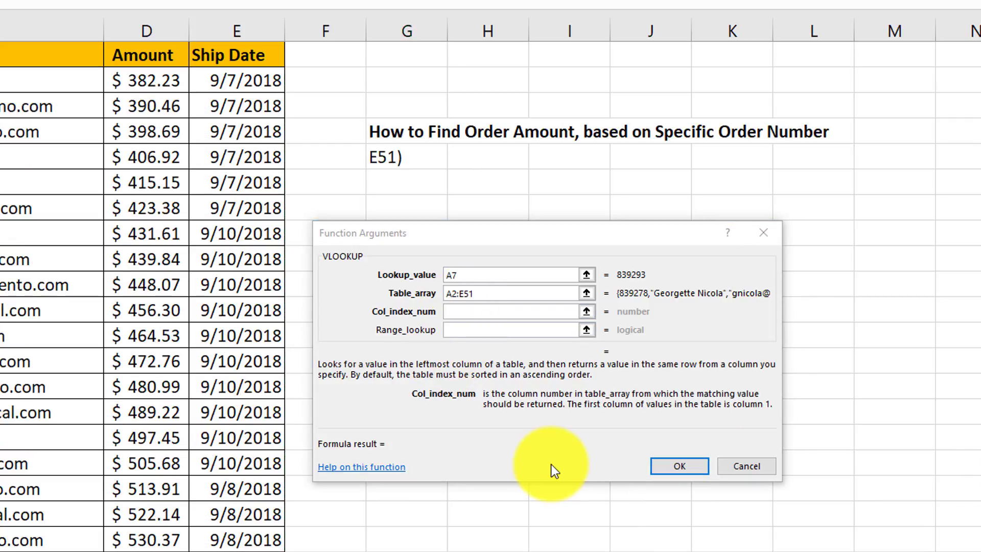
{"action": "left_click", "coordinate": [468, 320]}
{"action": "type", "text": "4"}
{"action": "left_click", "coordinate": [477, 328]}
{"action": "type", "text": "False"}
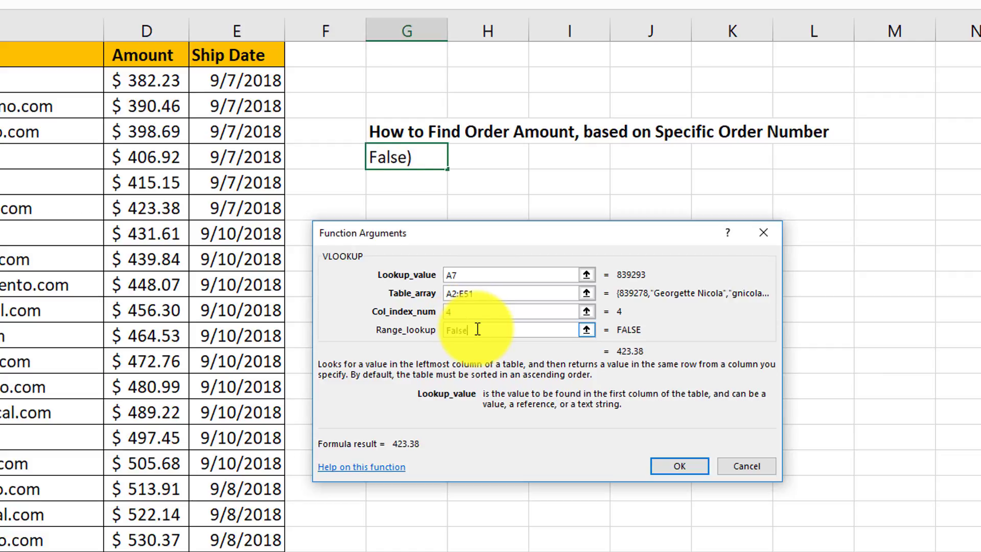
{"action": "left_click", "coordinate": [681, 466]}
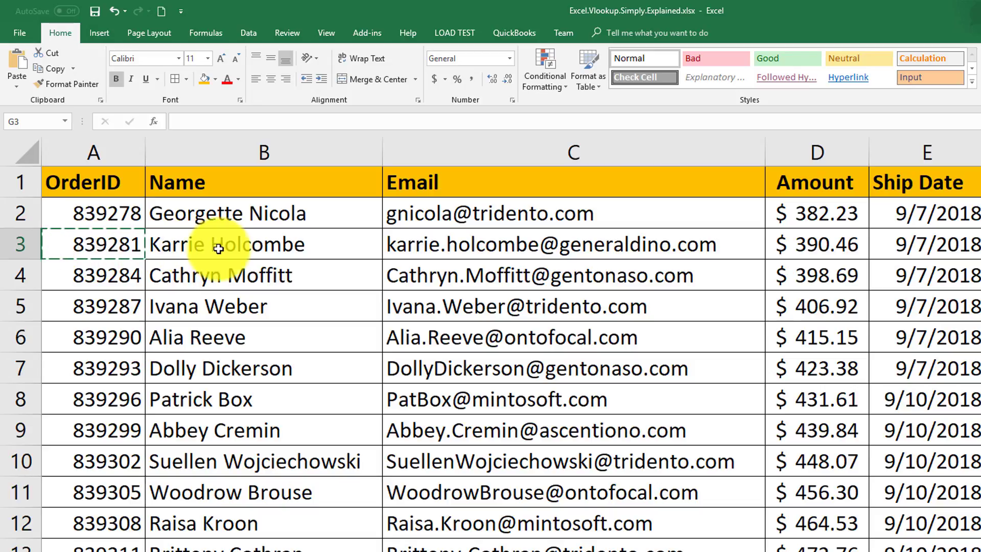
{"action": "left_click", "coordinate": [220, 248]}
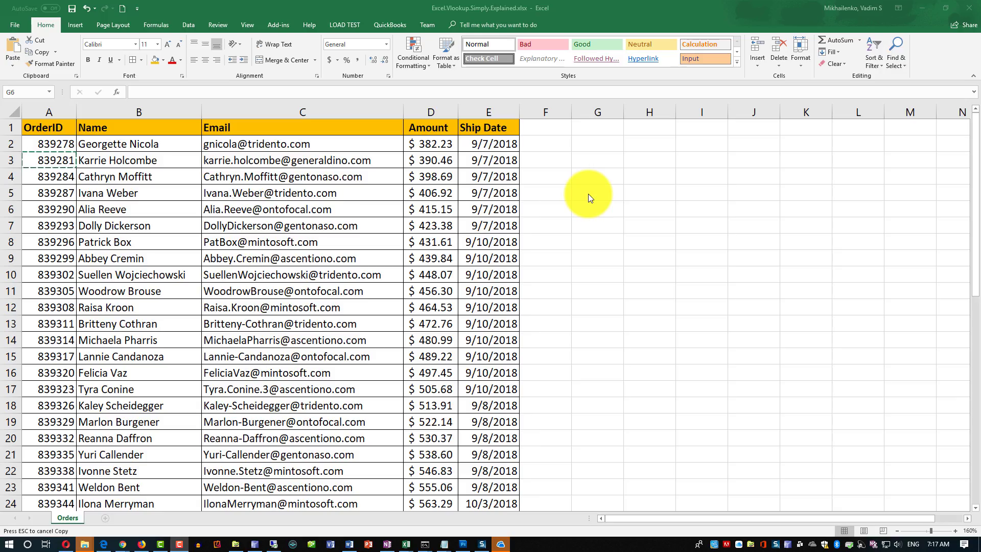
- Cancel the pending copy and start a VLOOKUP formula in cell G6, using the order number from row 4 as a literal lookup value
{"action": "left_click", "coordinate": [593, 207]}
{"action": "key", "text": "Escape"}
{"action": "type", "text": "= VL"}
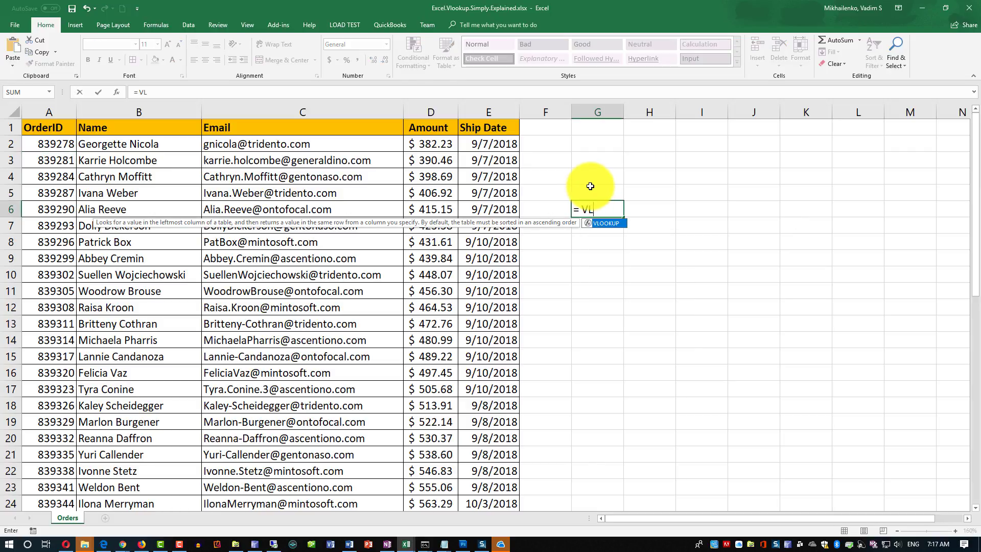
{"action": "type", "text": "OOKUP*("}
{"action": "key", "text": "BackSpace"}
{"action": "type", "text": "("}
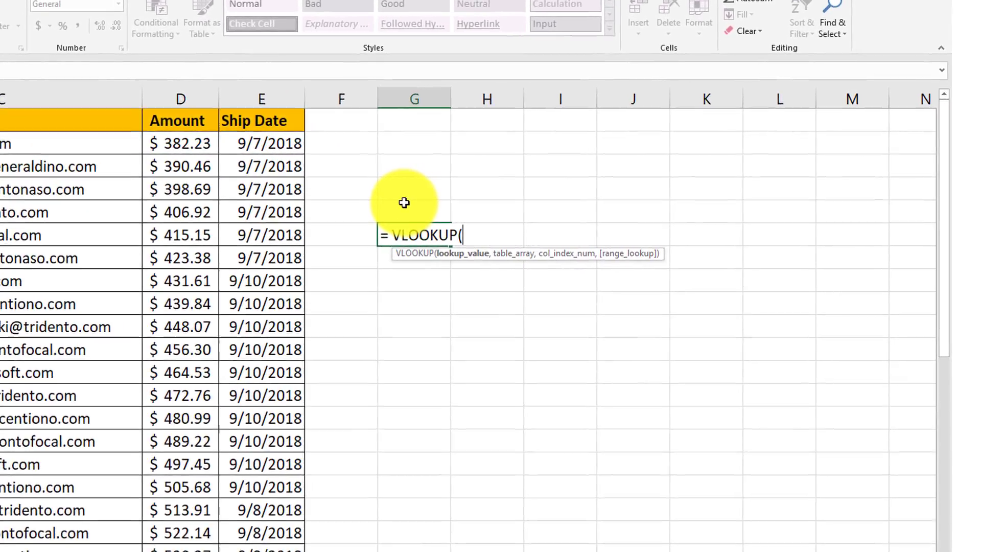
{"action": "type", "text": "8"}
{"action": "type", "text": "39"}
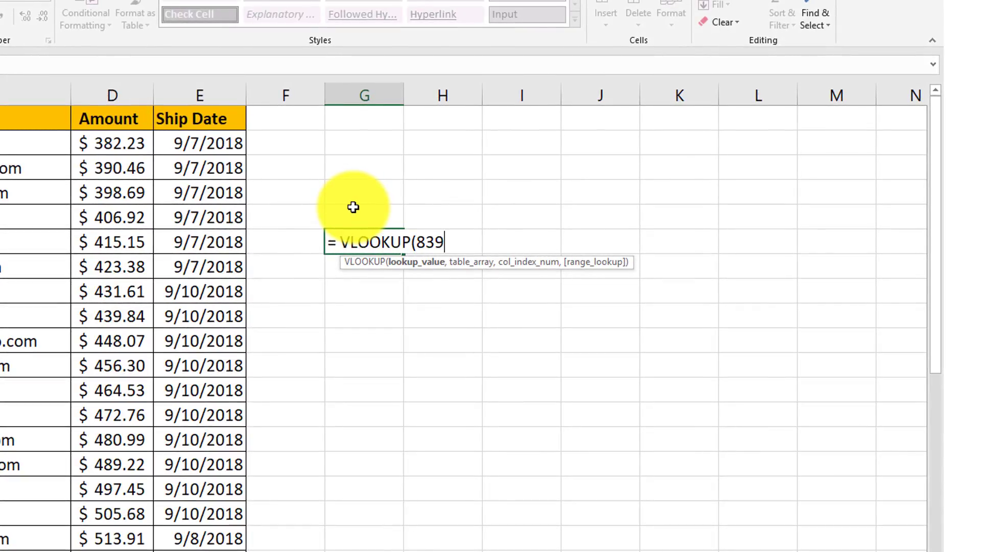
{"action": "type", "text": "284,"}
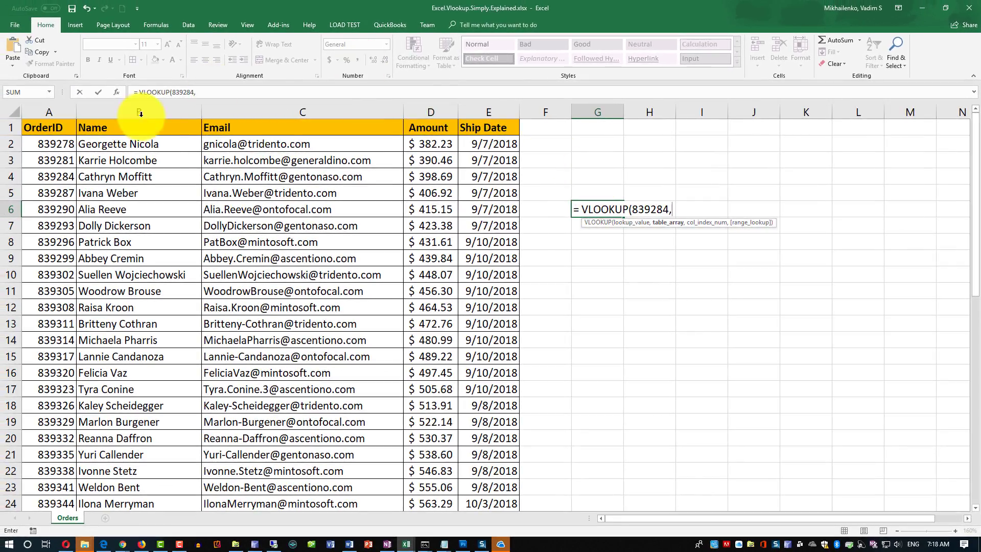
- Give the G6 formula the table array A2:E23 and column index 3, and highlight the FALSE exact-match option
{"action": "left_click_drag", "start_coordinate": [51, 144], "coordinate": [490, 489]}
{"action": "type", "text": ","}
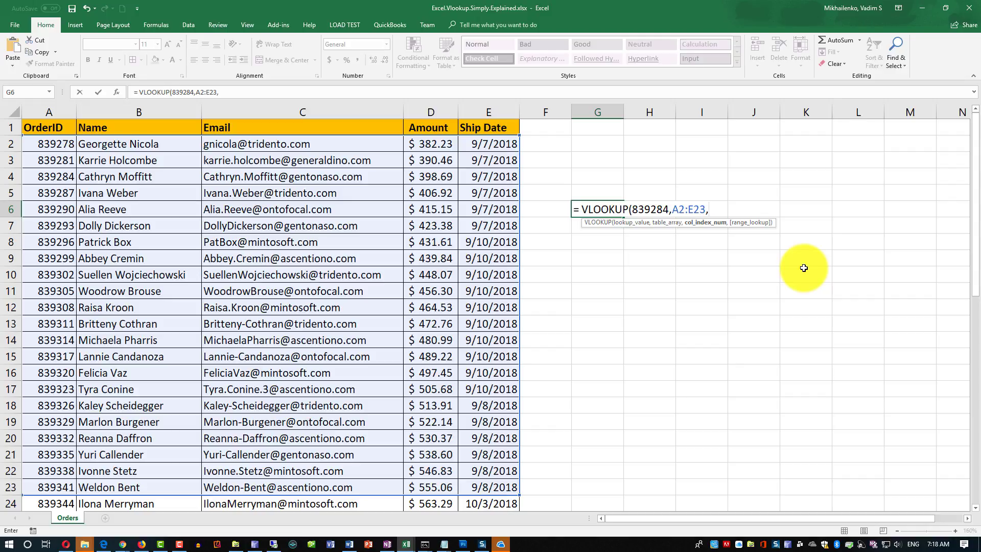
{"action": "type", "text": "3,"}
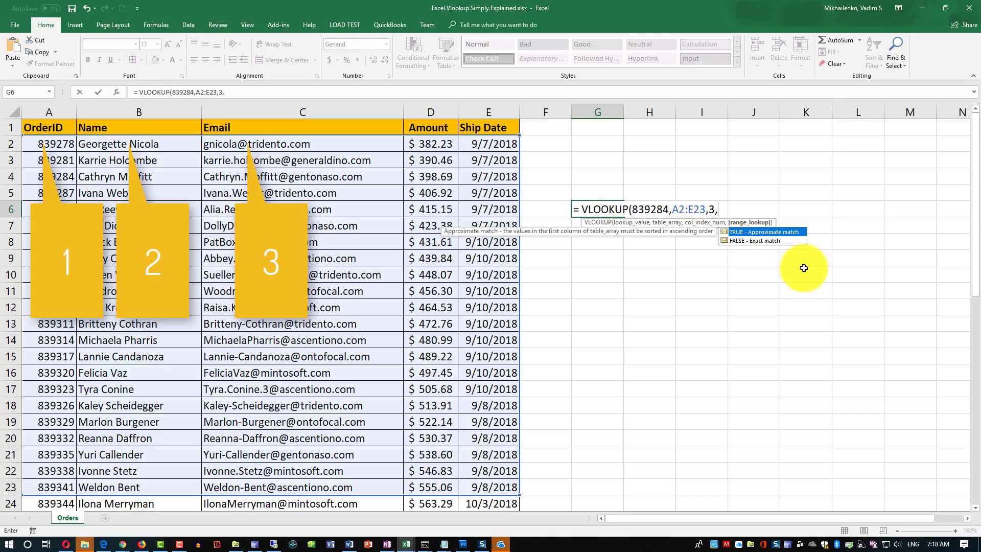
{"action": "key", "text": "Down"}
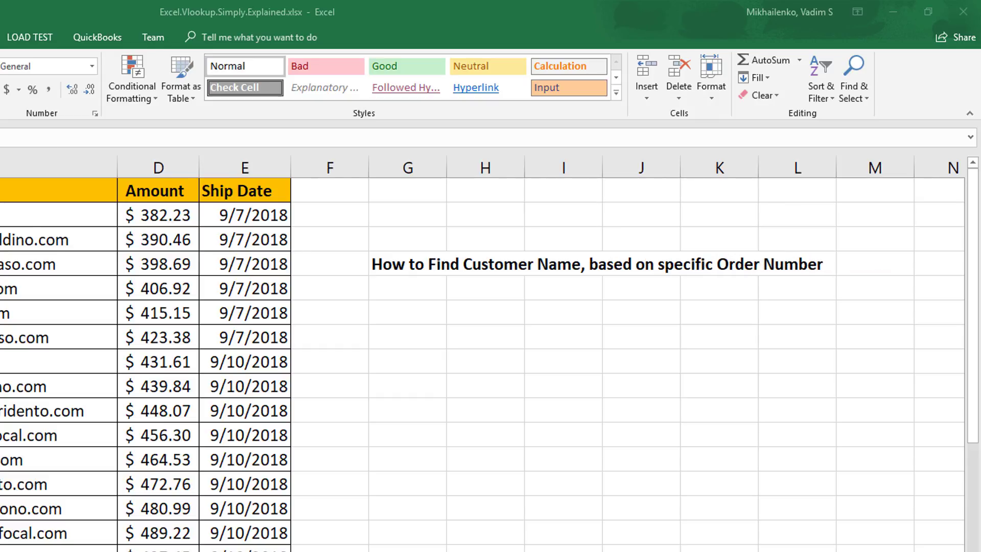
- Start a VLOOKUP formula in cell G5 with lookup value A6 and table array A2:E24
{"action": "left_click", "coordinate": [416, 288]}
{"action": "type", "text": "=VLOOKUP"}
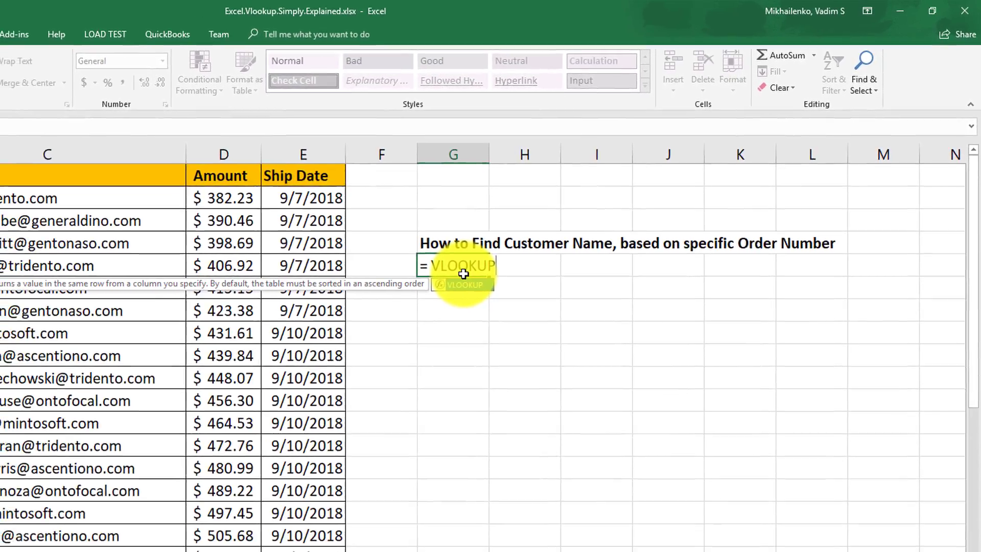
{"action": "key", "text": "Tab"}
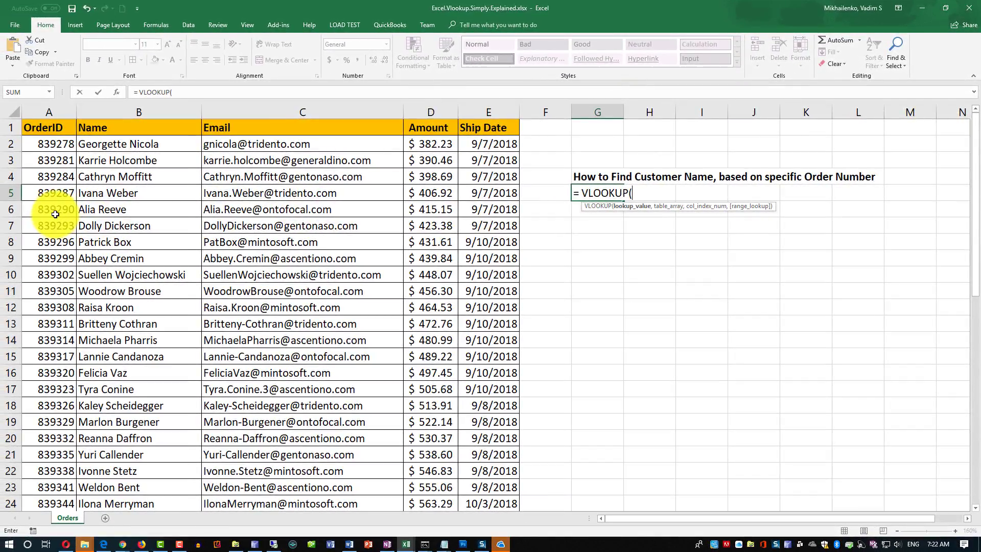
{"action": "left_click", "coordinate": [63, 210]}
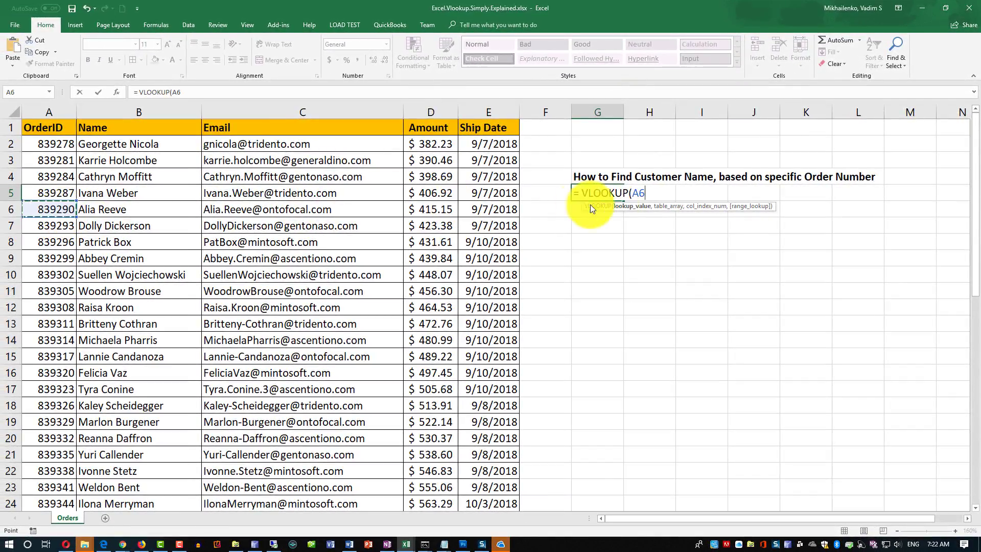
{"action": "type", "text": ","}
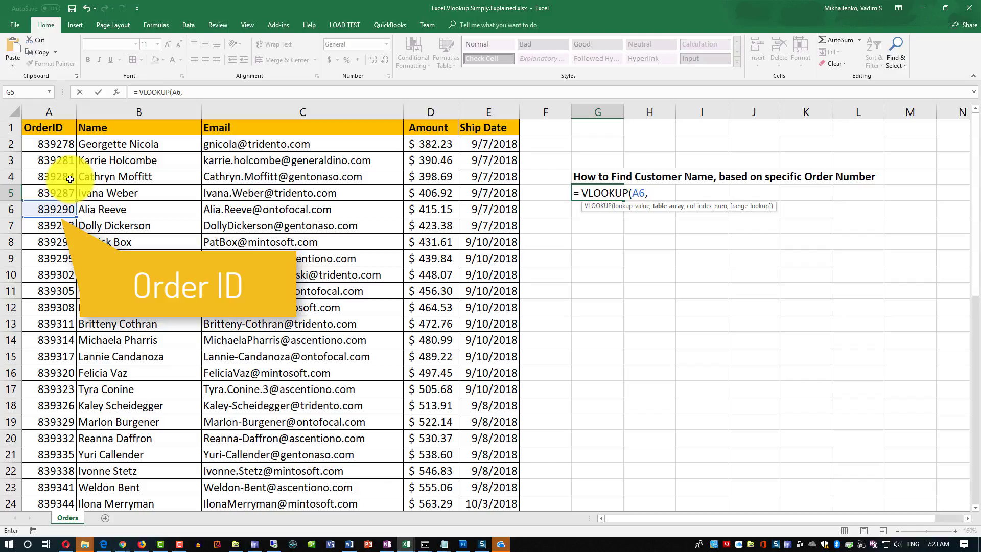
{"action": "left_click_drag", "start_coordinate": [42, 143], "coordinate": [487, 504]}
{"action": "type", "text": ","}
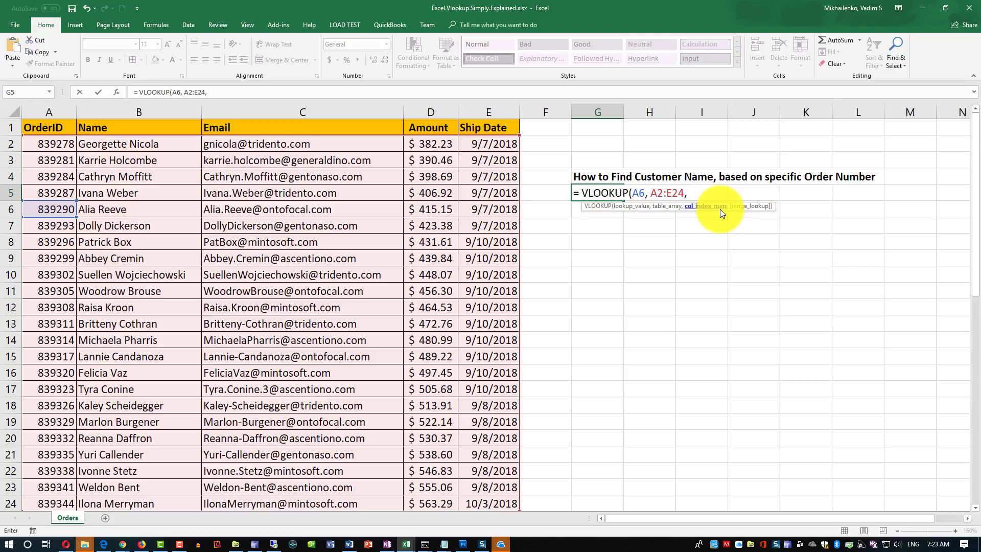
- Give the G5 VLOOKUP formula column index number 2 and FALSE as the range lookup
{"action": "type", "text": " 2,"}
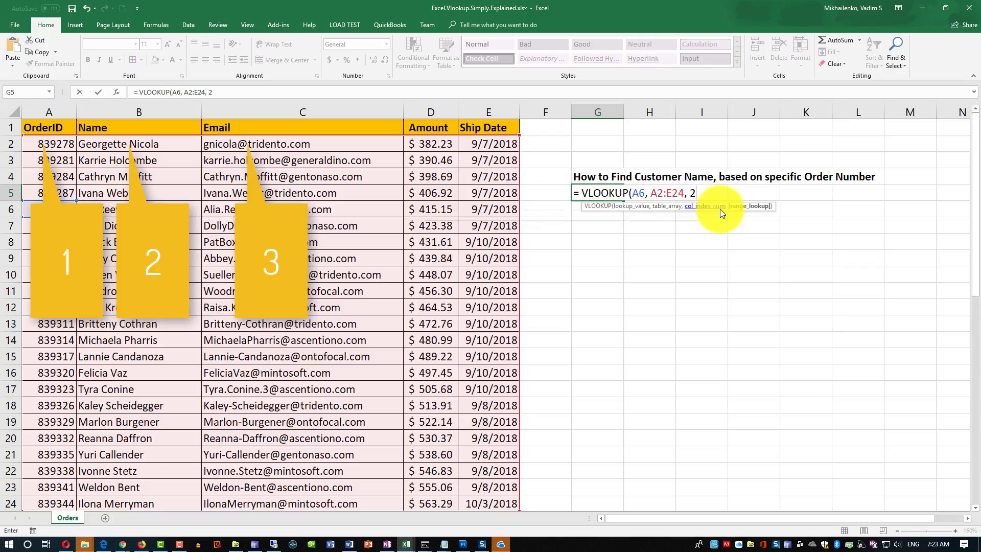
{"action": "key", "text": "BackSpace"}
{"action": "key", "text": "BackSpace"}
{"action": "key", "text": "BackSpace"}
{"action": "key", "text": "BackSpace"}
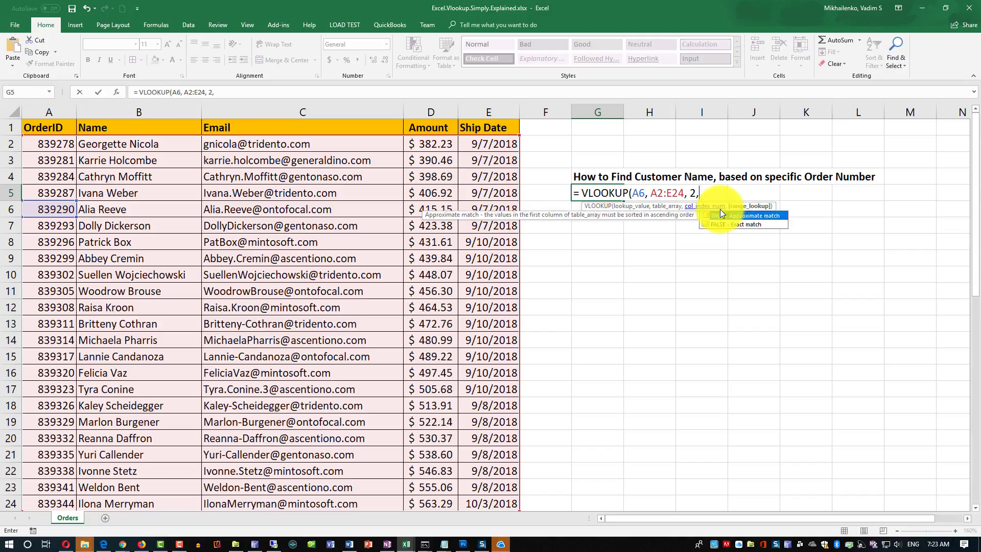
{"action": "type", "text": "2"}
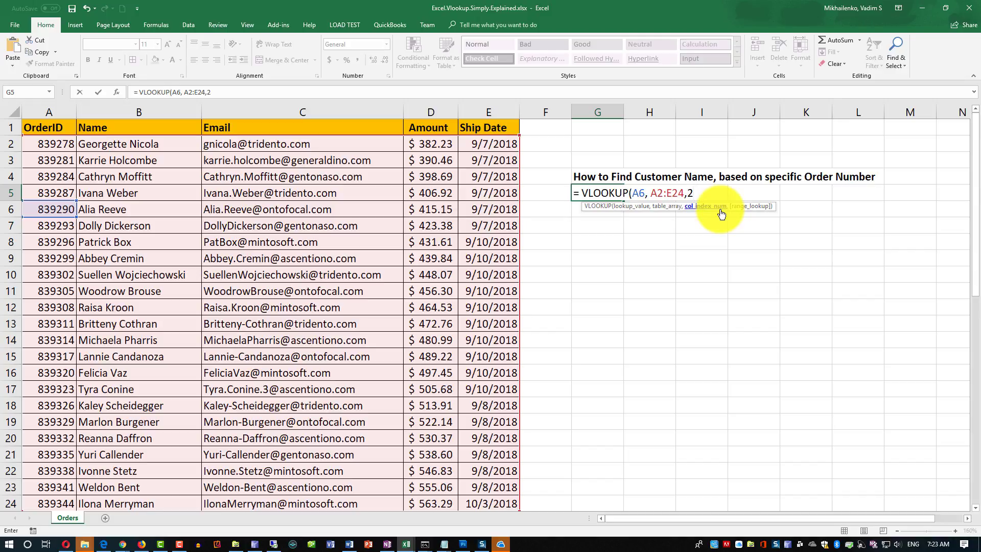
{"action": "type", "text": ", F"}
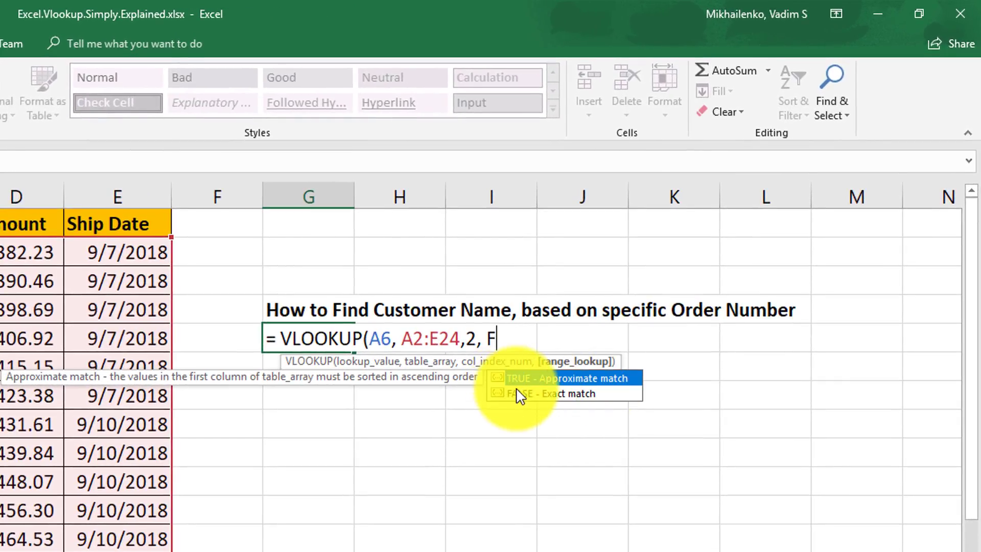
{"action": "key", "text": "Escape"}
{"action": "type", "text": "ALSE"}
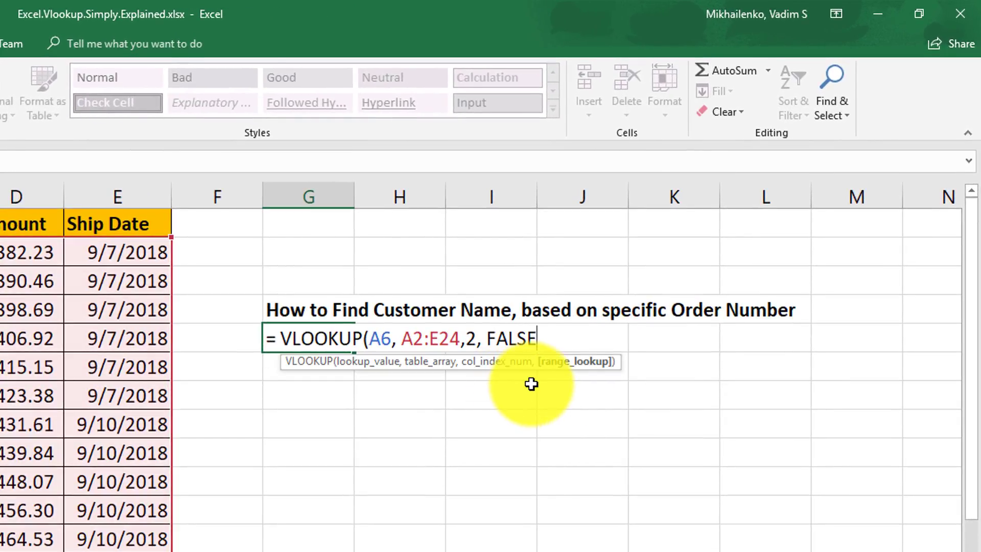
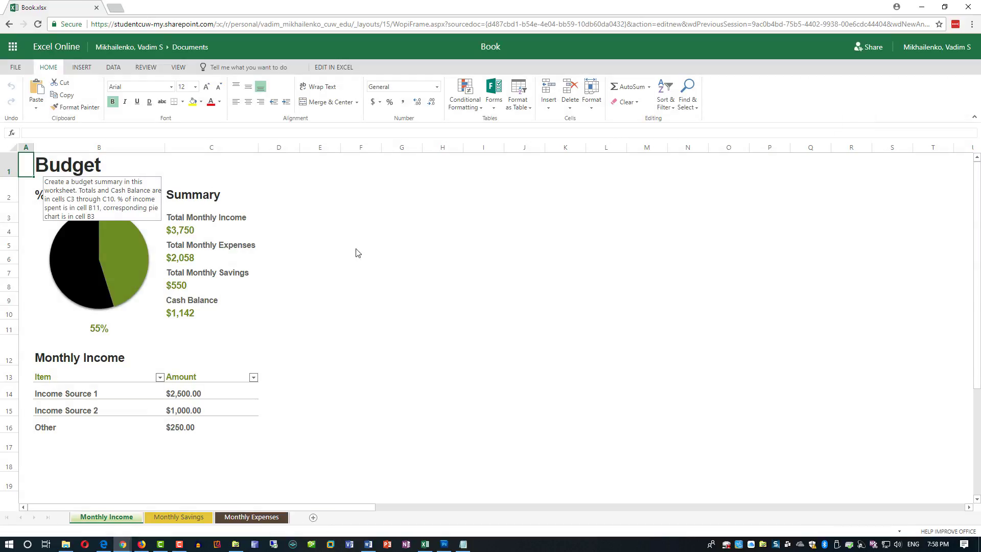
- In the Excel Online budget workbook, set the Income Source 1 amount to 3450
{"action": "left_click", "coordinate": [80, 68]}
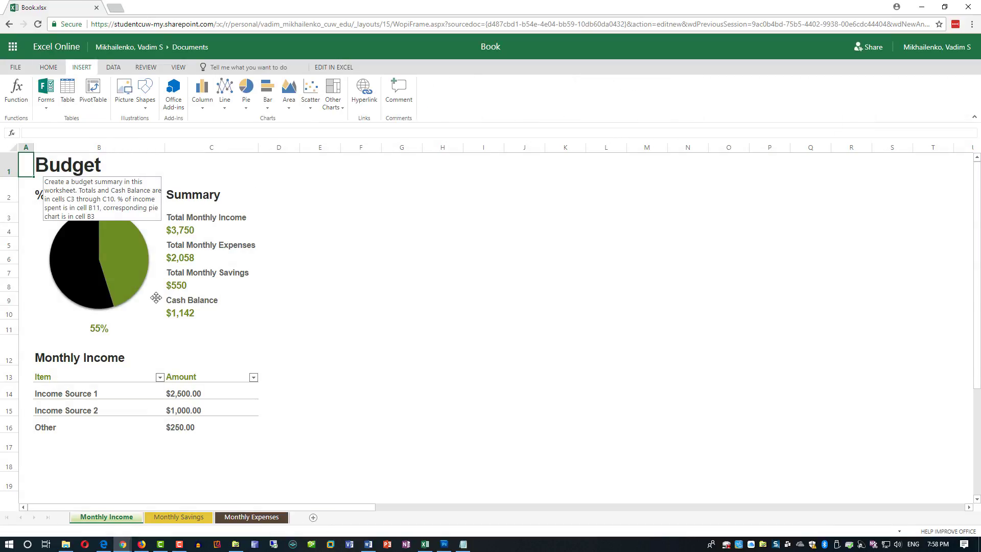
{"action": "left_click", "coordinate": [187, 234]}
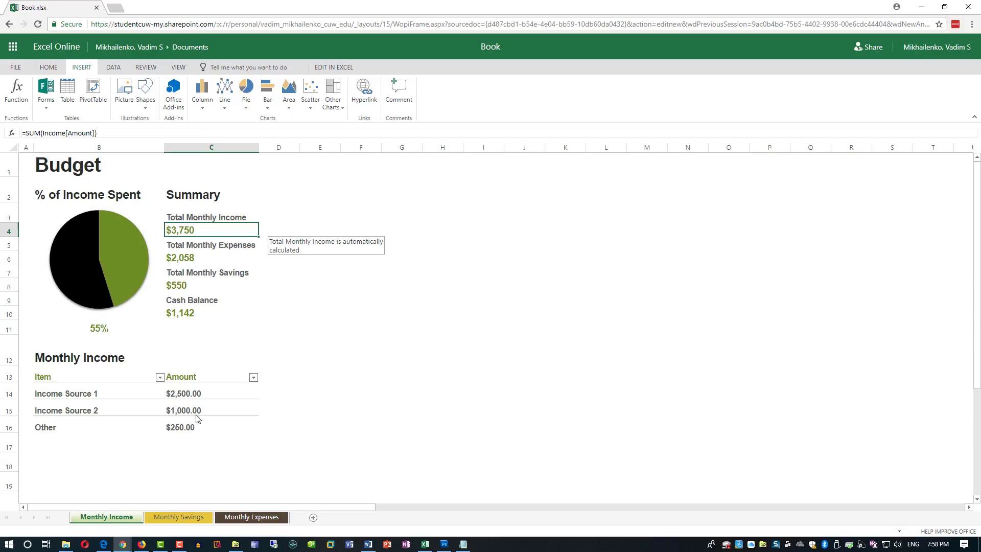
{"action": "left_click", "coordinate": [189, 394]}
{"action": "double_click", "coordinate": [185, 393]}
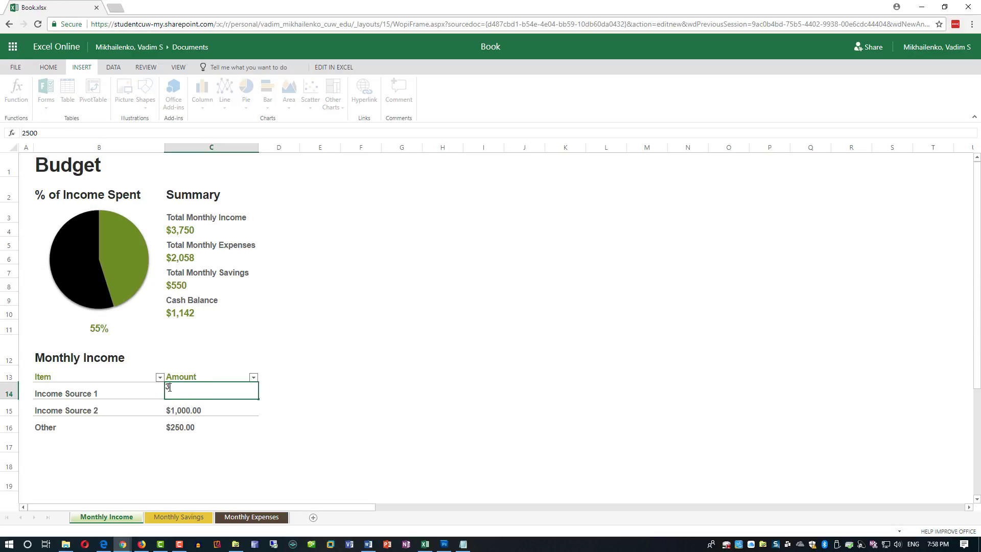
{"action": "left_click", "coordinate": [326, 398]}
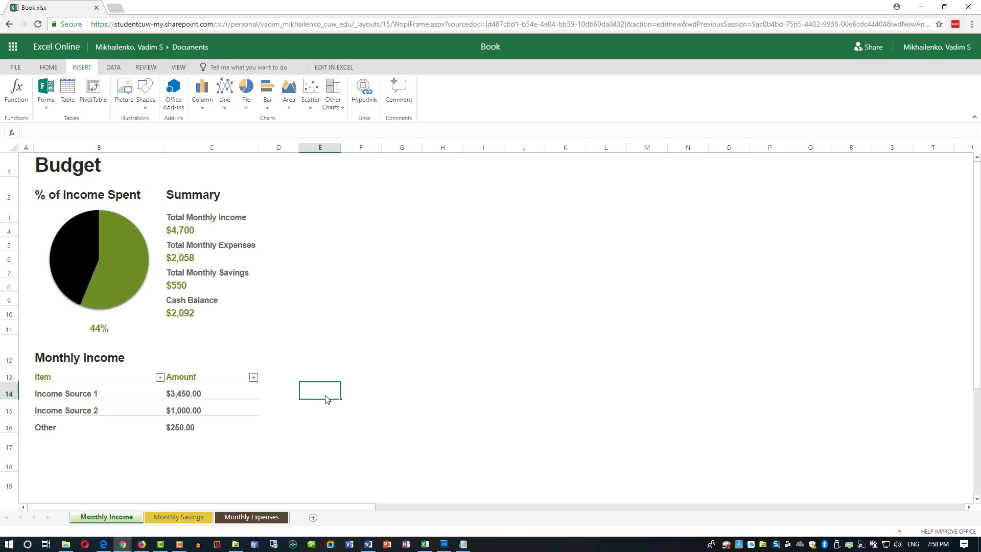
- Set the Income Source 1 amount in the Monthly Income table to 1450
{"action": "double_click", "coordinate": [175, 395]}
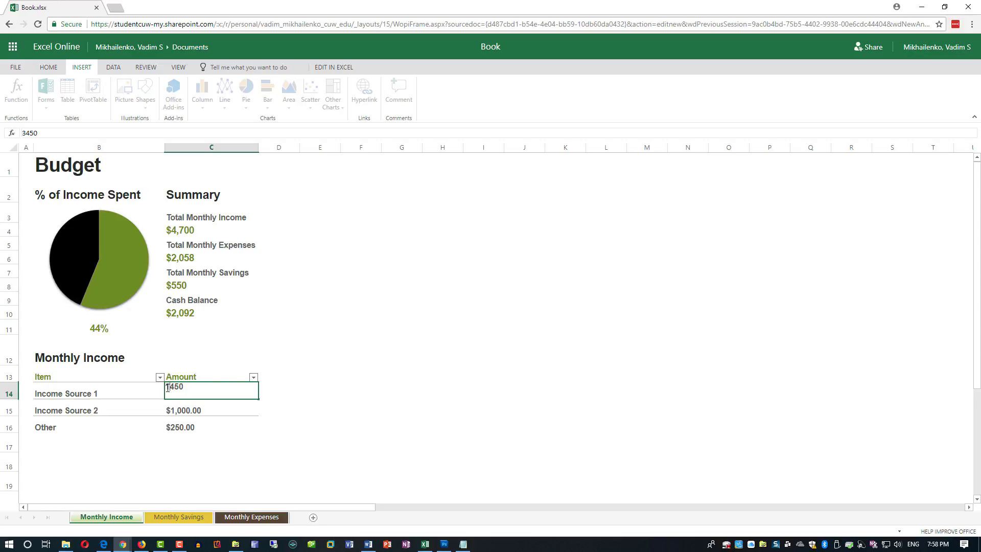
{"action": "key", "text": "Delete"}
{"action": "type", "text": "1"}
{"action": "left_click", "coordinate": [234, 366]}
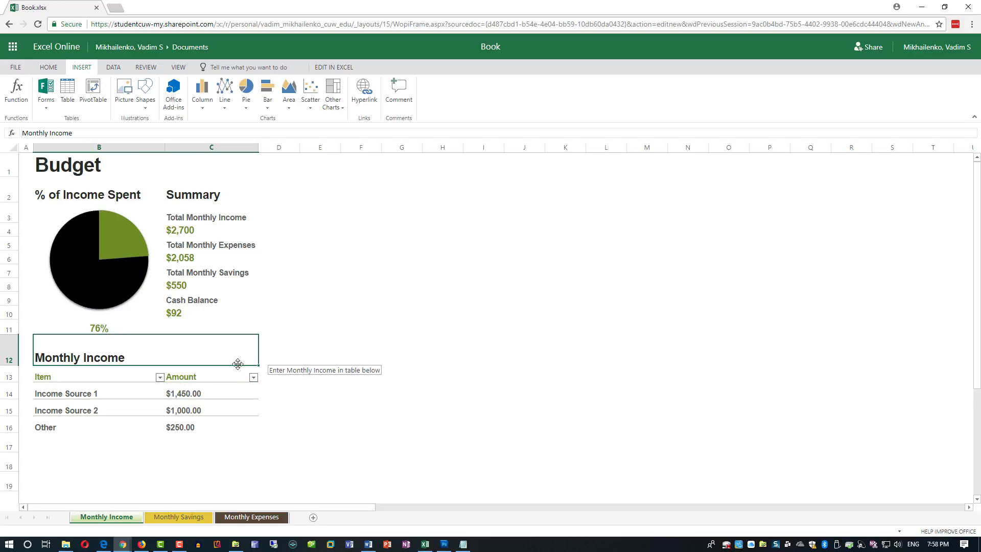
- Create a new workbook from the Personal Budget template
{"action": "left_click", "coordinate": [15, 69]}
{"action": "left_click", "coordinate": [27, 118]}
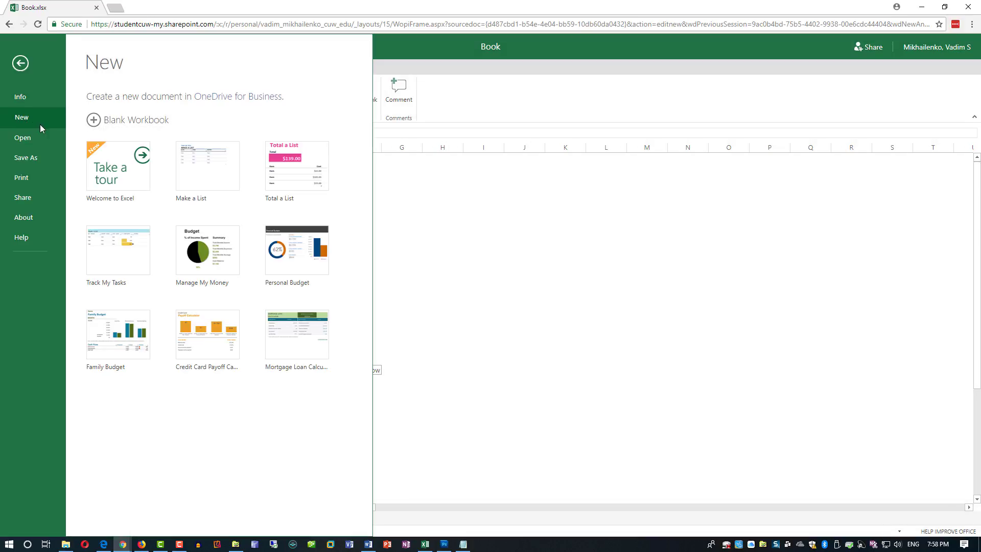
{"action": "left_click", "coordinate": [294, 261]}
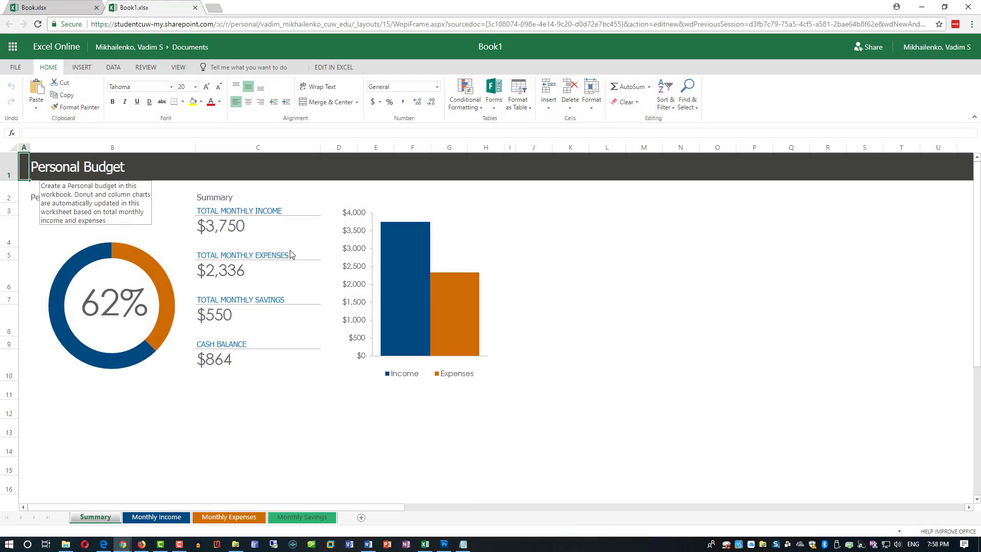
- Look through the Monthly Income, Monthly Expenses and Monthly Savings sheets, and return to the Summary sheet
{"action": "left_click", "coordinate": [162, 518]}
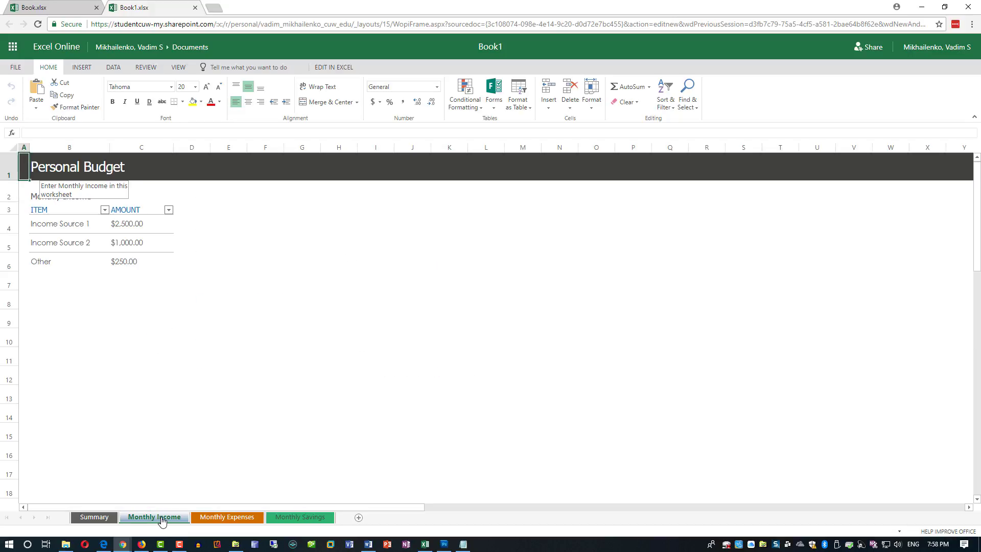
{"action": "left_click", "coordinate": [215, 517]}
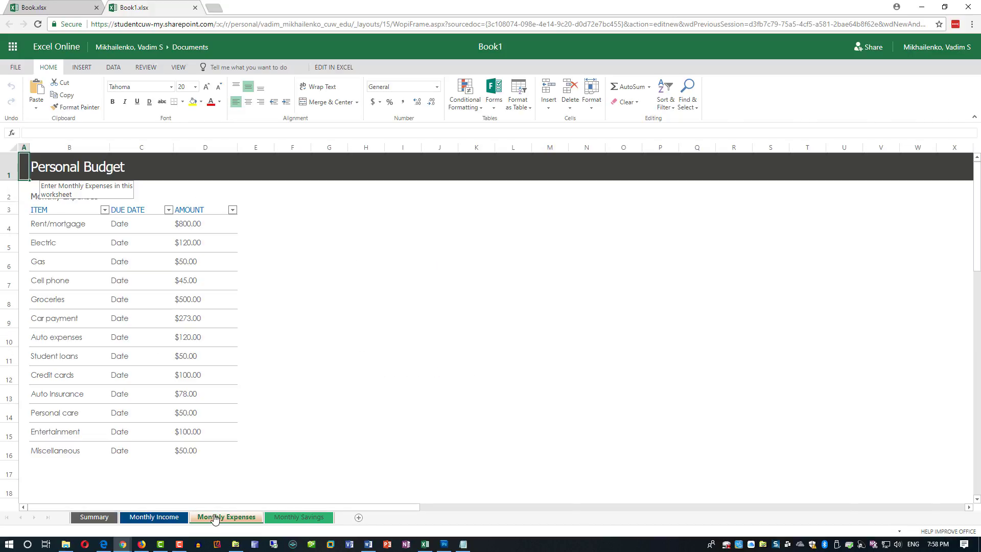
{"action": "left_click", "coordinate": [282, 519]}
{"action": "left_click", "coordinate": [153, 518]}
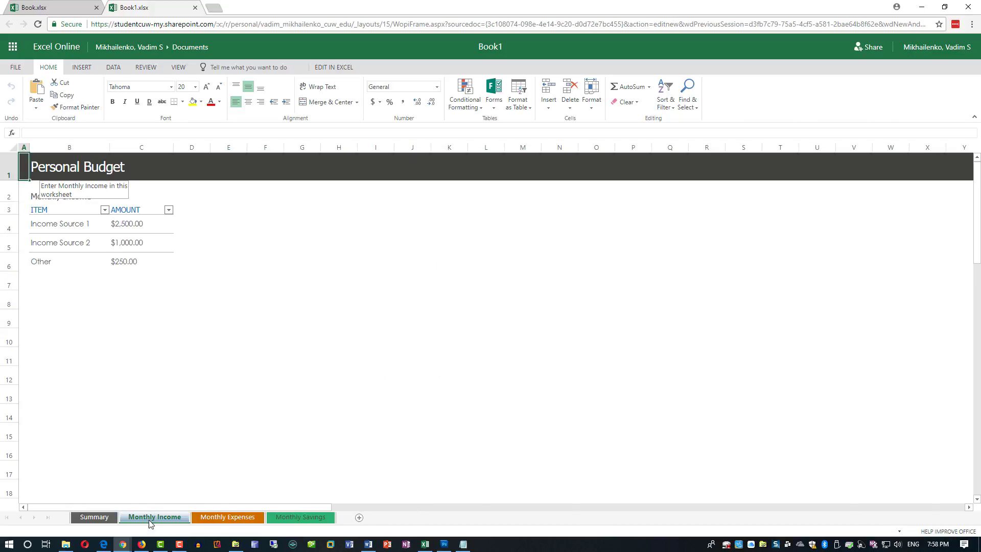
{"action": "left_click", "coordinate": [95, 518]}
- Create another new workbook from the Family Budget template
{"action": "left_click", "coordinate": [18, 68]}
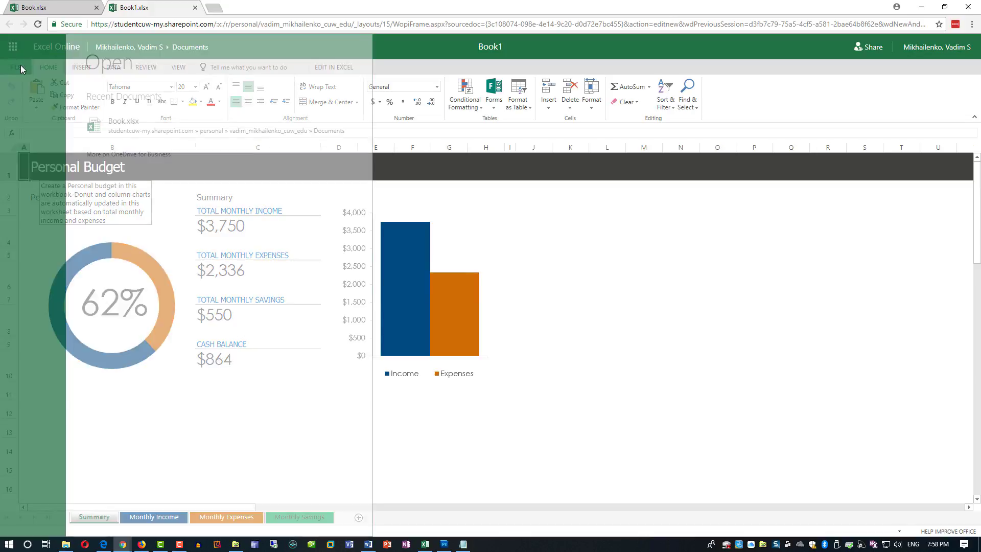
{"action": "left_click", "coordinate": [22, 117]}
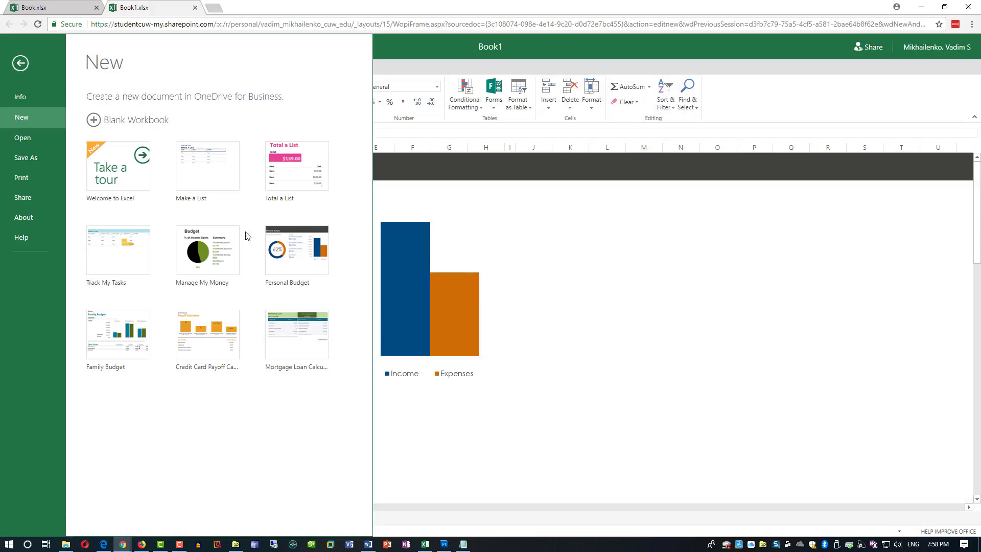
{"action": "left_click", "coordinate": [135, 344]}
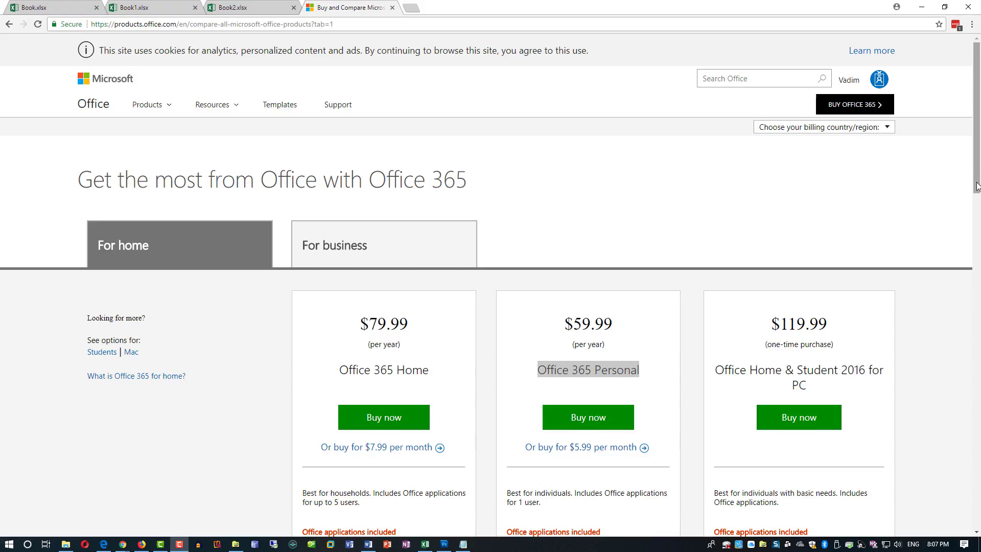
{"action": "left_click_drag", "start_coordinate": [977, 186], "coordinate": [977, 519]}
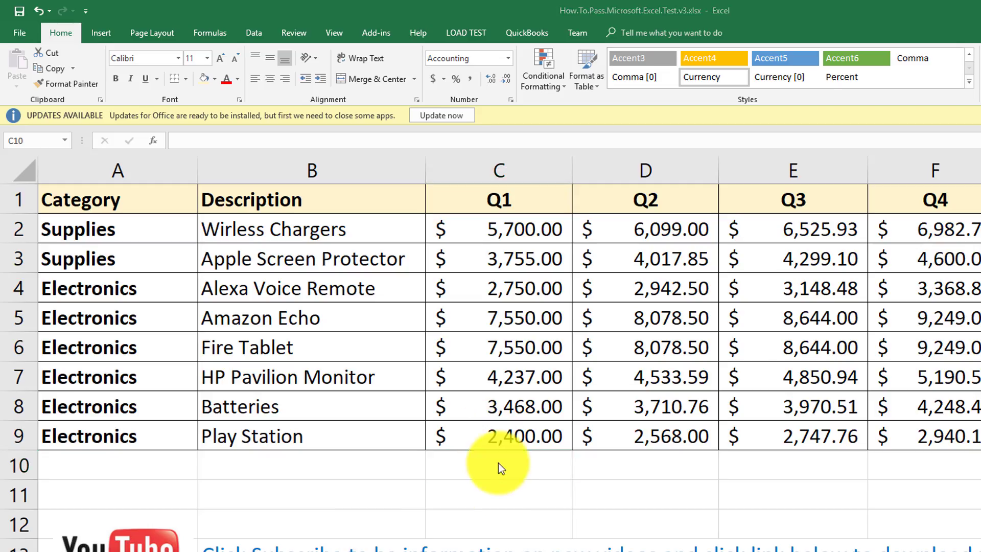
- In the How.To.Pass.Microsoft.Excel.Test.v3.xlsx workbook, total the Q1 amounts in cell C10 with a SUM formula over C2:C9
{"action": "left_click", "coordinate": [498, 463]}
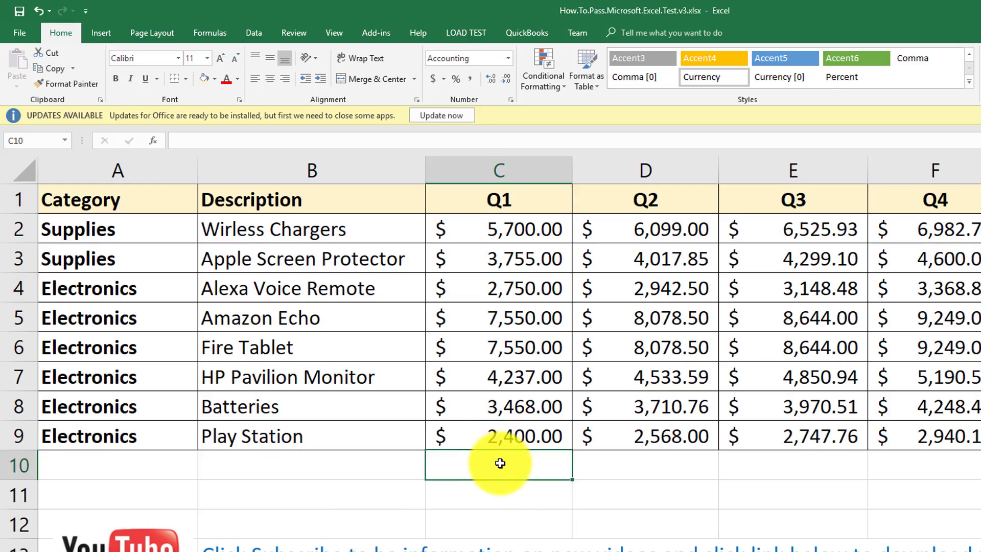
{"action": "type", "text": "=SUM("}
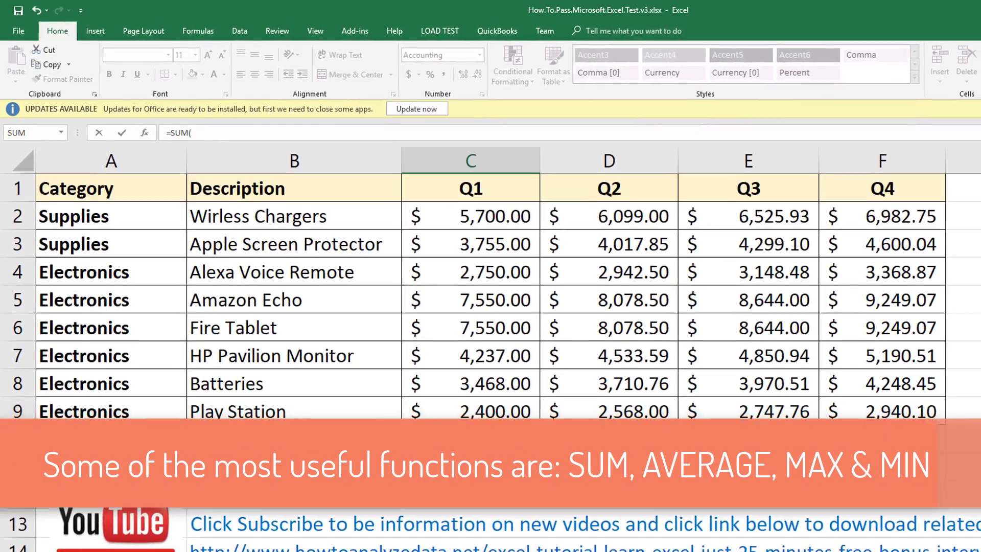
{"action": "left_click_drag", "start_coordinate": [511, 216], "coordinate": [475, 411]}
{"action": "key", "text": "Return"}
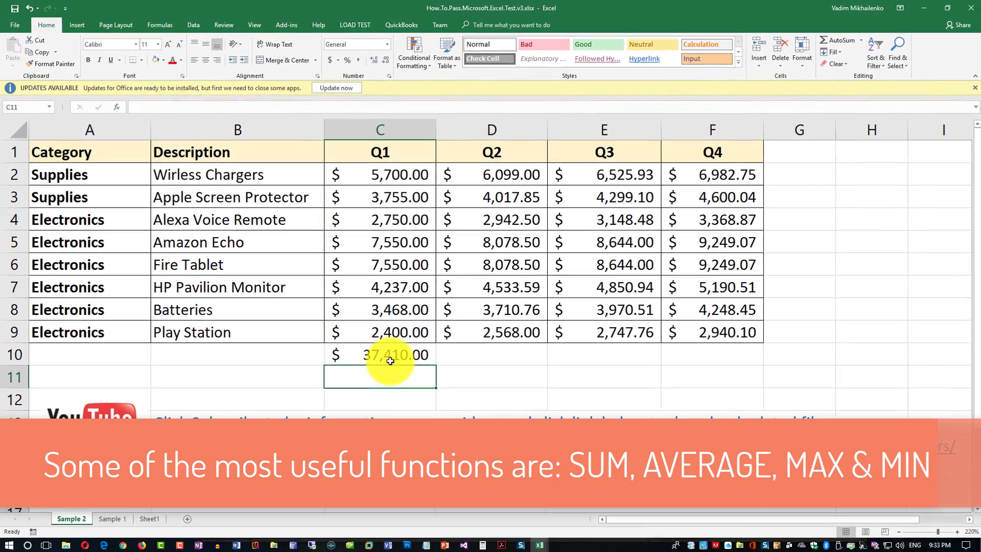
- Rebuild the Q1 total in cell C10 with AutoSum over C2:C9
{"action": "left_click", "coordinate": [390, 361]}
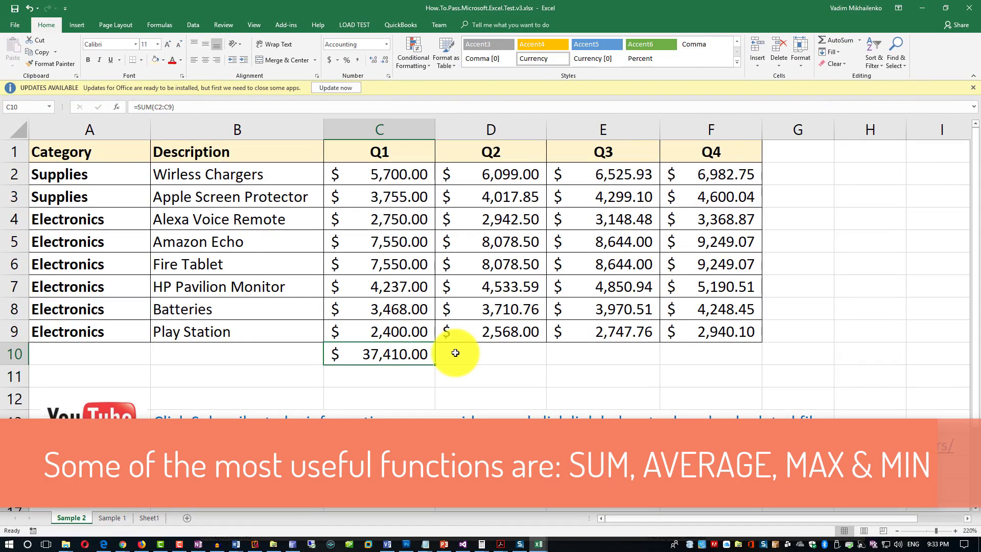
{"action": "left_click", "coordinate": [836, 40]}
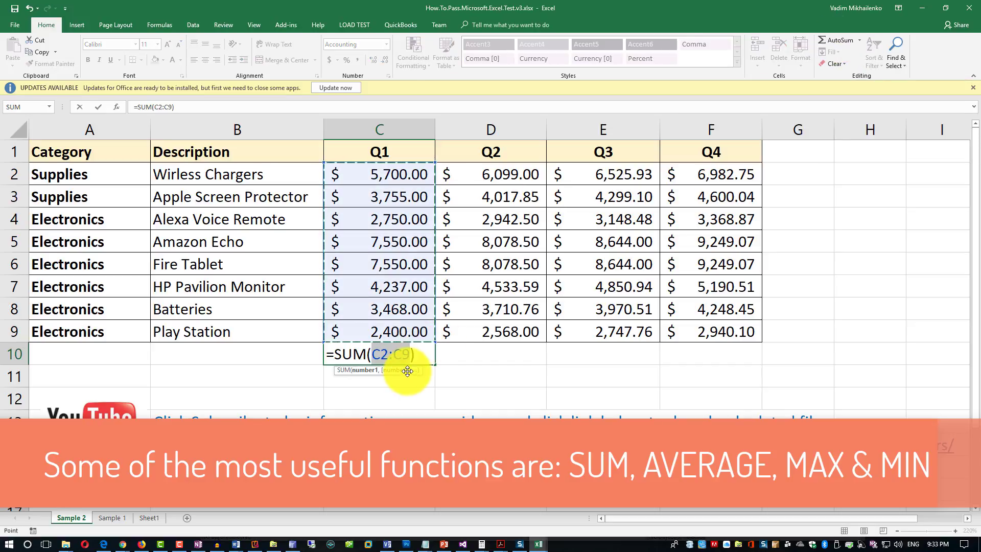
{"action": "key", "text": "Return"}
{"action": "left_click", "coordinate": [480, 353]}
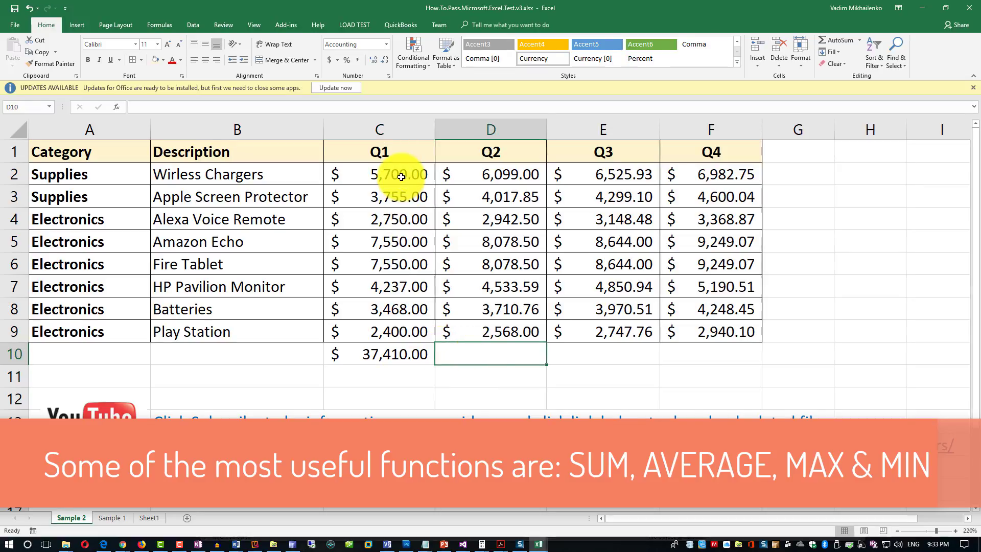
- Copy the Q1 total formula from C10 to D10 for Q2, and select D2:D9 to check the summed range
{"action": "left_click", "coordinate": [409, 354]}
{"action": "left_click_drag", "start_coordinate": [409, 180], "coordinate": [409, 343]}
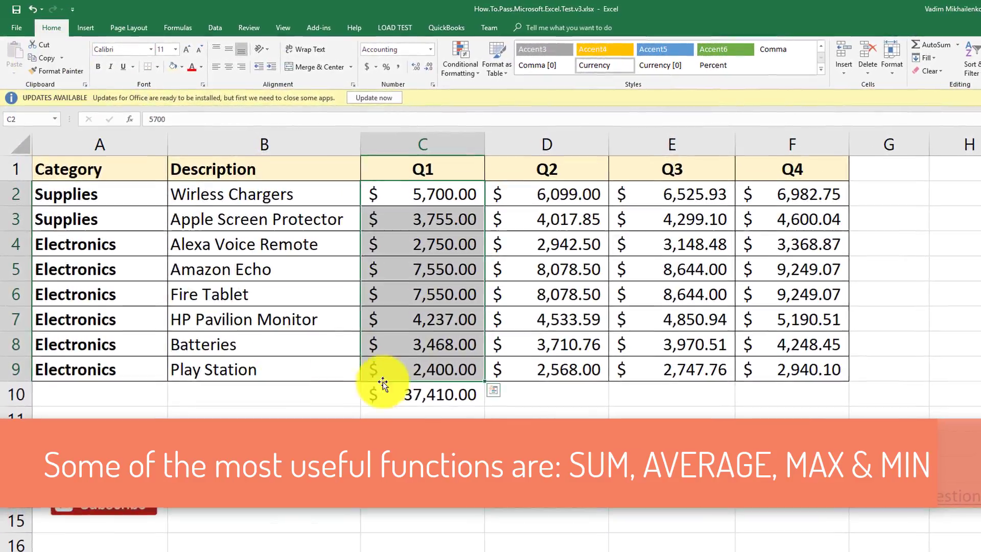
{"action": "left_click", "coordinate": [375, 387]}
{"action": "left_click", "coordinate": [46, 58]}
{"action": "left_click", "coordinate": [546, 393]}
{"action": "left_click", "coordinate": [14, 56]}
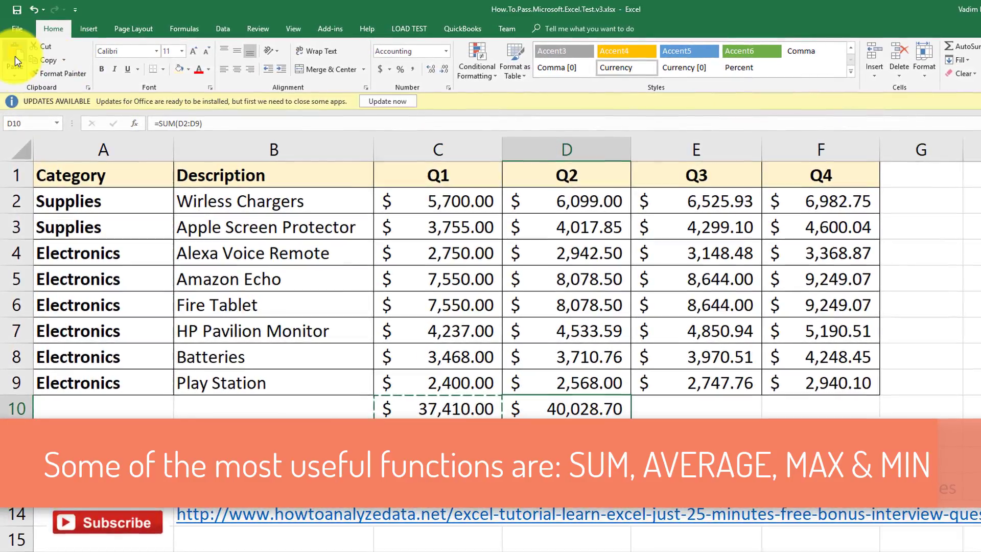
{"action": "left_click_drag", "start_coordinate": [567, 201], "coordinate": [608, 390]}
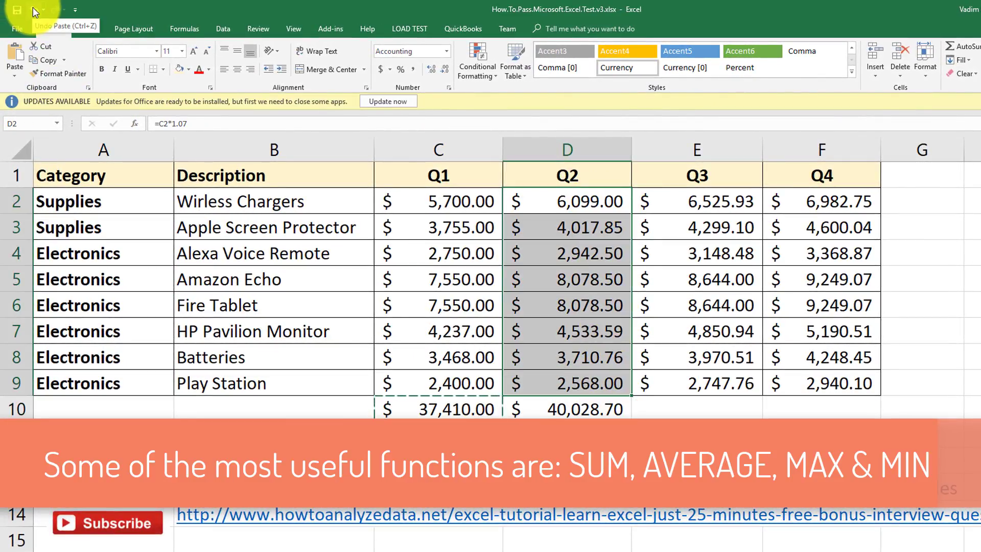
- Undo the pasted Q2 total in D10 and calculate the average of D2:D9 there with the AVERAGE function
{"action": "left_click", "coordinate": [35, 11]}
{"action": "left_click", "coordinate": [560, 420]}
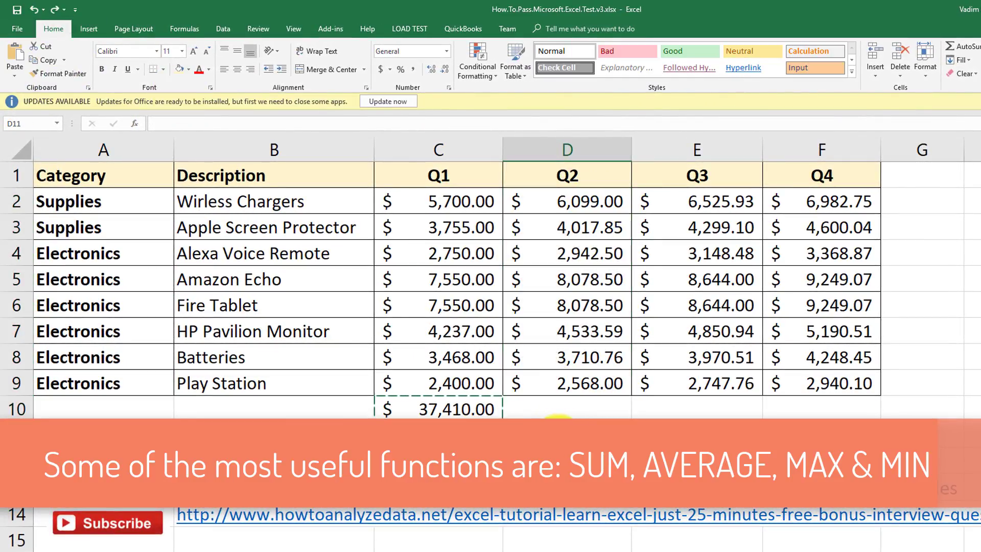
{"action": "left_click", "coordinate": [492, 404]}
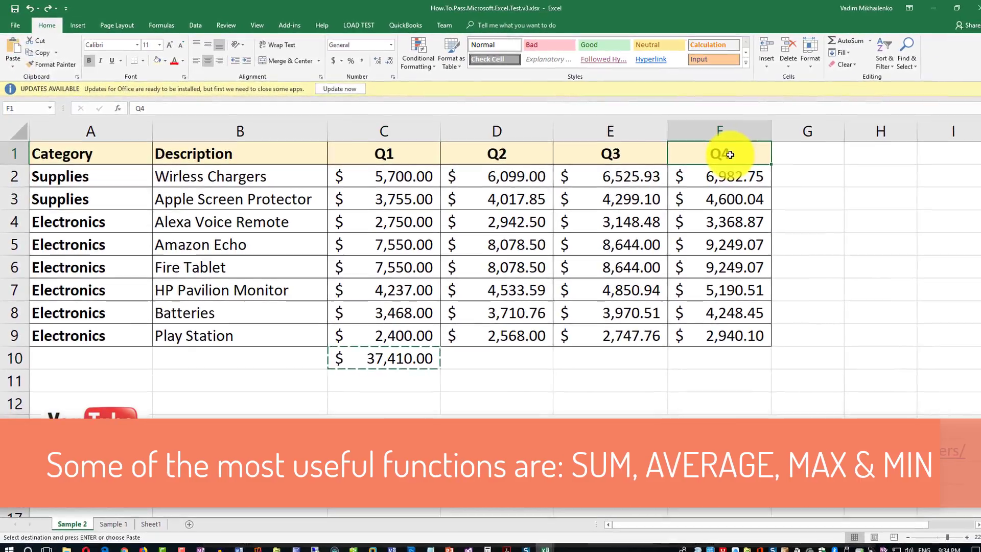
{"action": "left_click", "coordinate": [547, 170]}
{"action": "left_click", "coordinate": [520, 344]}
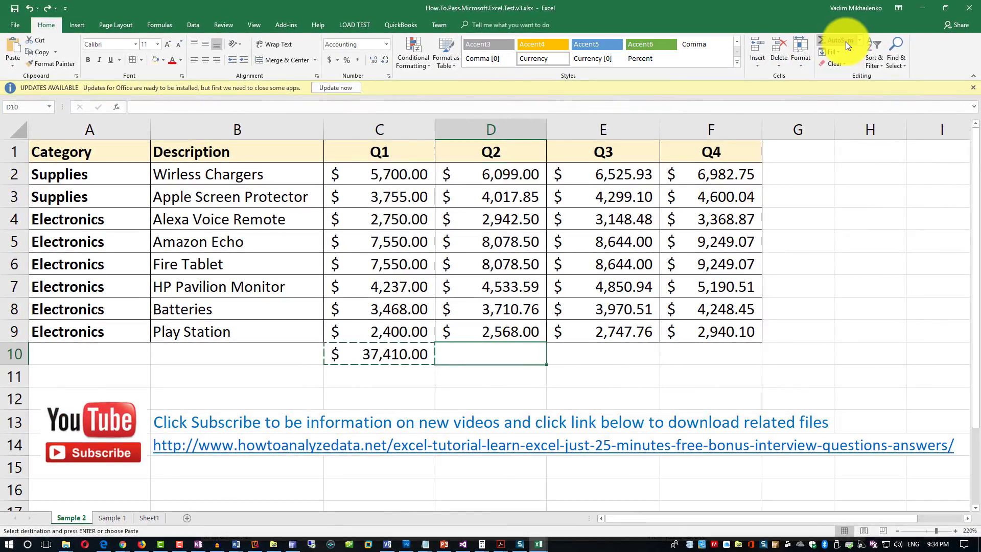
{"action": "left_click", "coordinate": [860, 40]}
{"action": "left_click", "coordinate": [848, 66]}
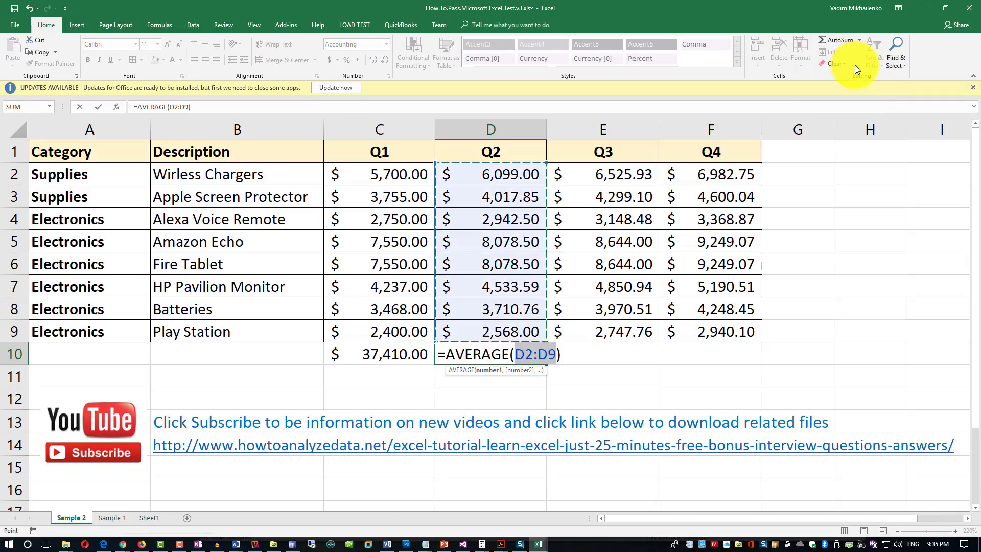
{"action": "key", "text": "Return"}
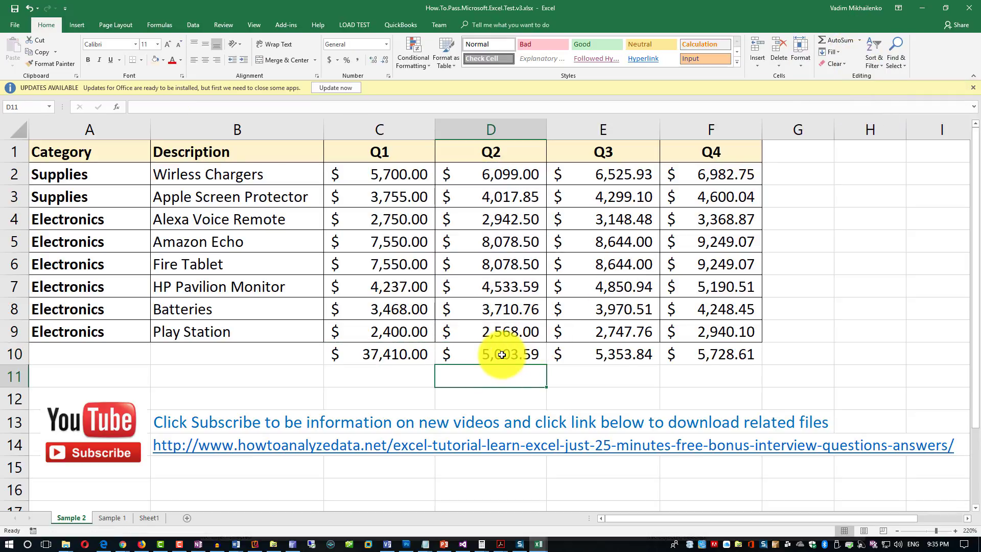
{"action": "key", "text": "Up"}
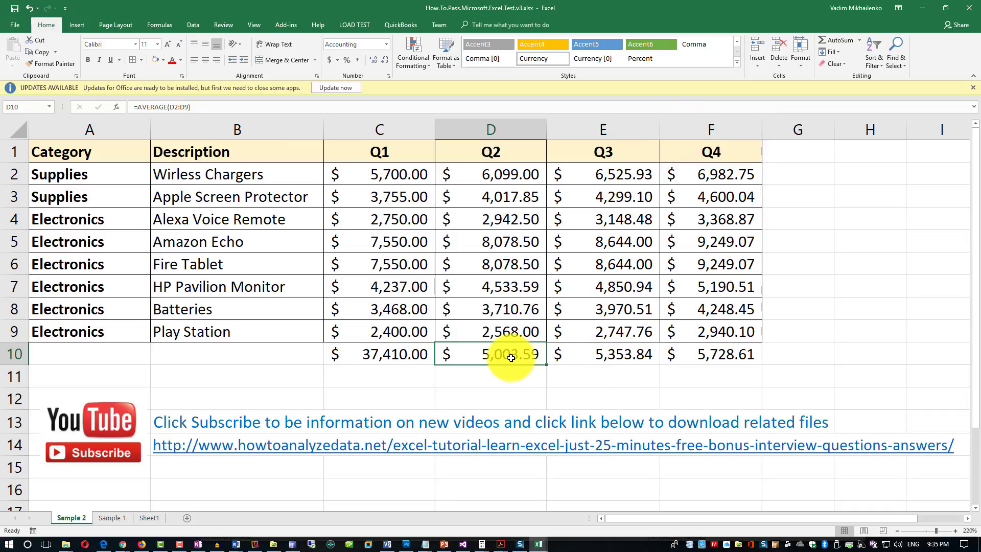
- Clear cells E10:F10 and calculate the highest Q3 amount in E10 with the MAX function over E2:E9
{"action": "left_click_drag", "start_coordinate": [600, 354], "coordinate": [692, 362]}
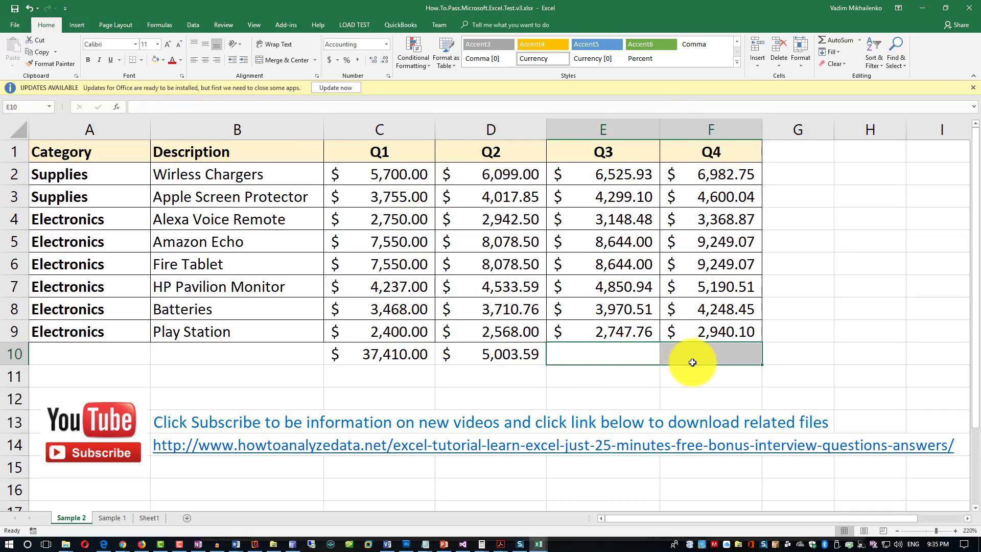
{"action": "left_click", "coordinate": [623, 362]}
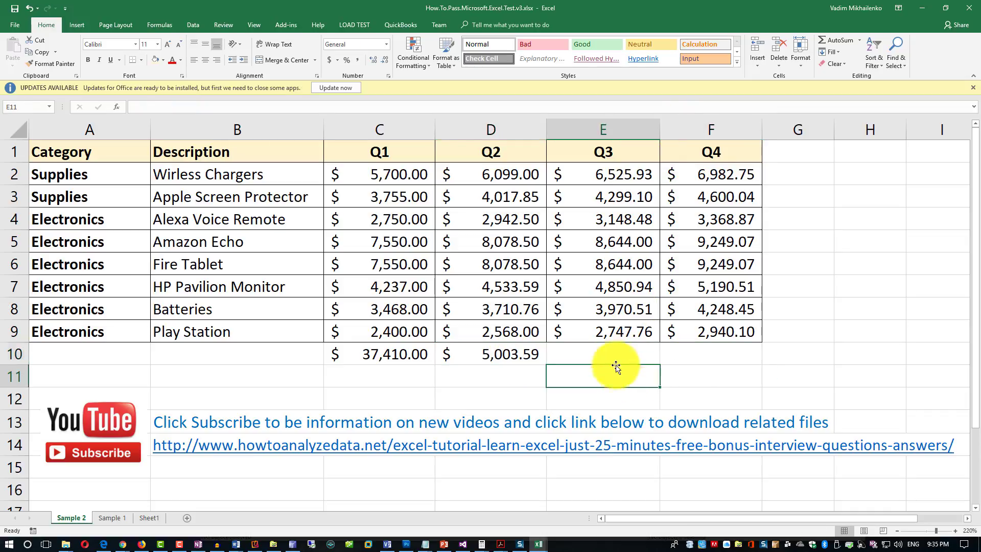
{"action": "left_click", "coordinate": [859, 40]}
{"action": "left_click", "coordinate": [849, 91]}
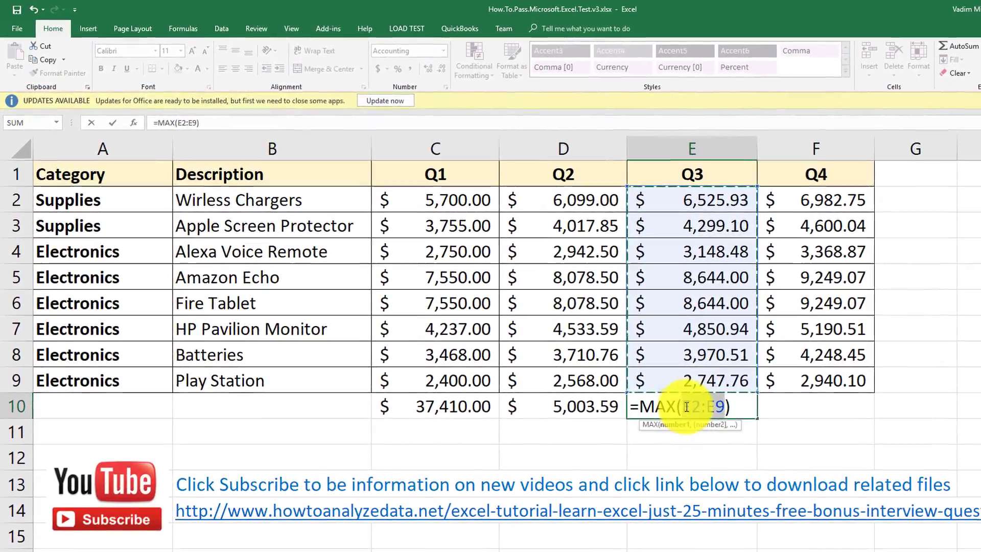
{"action": "key", "text": "Return"}
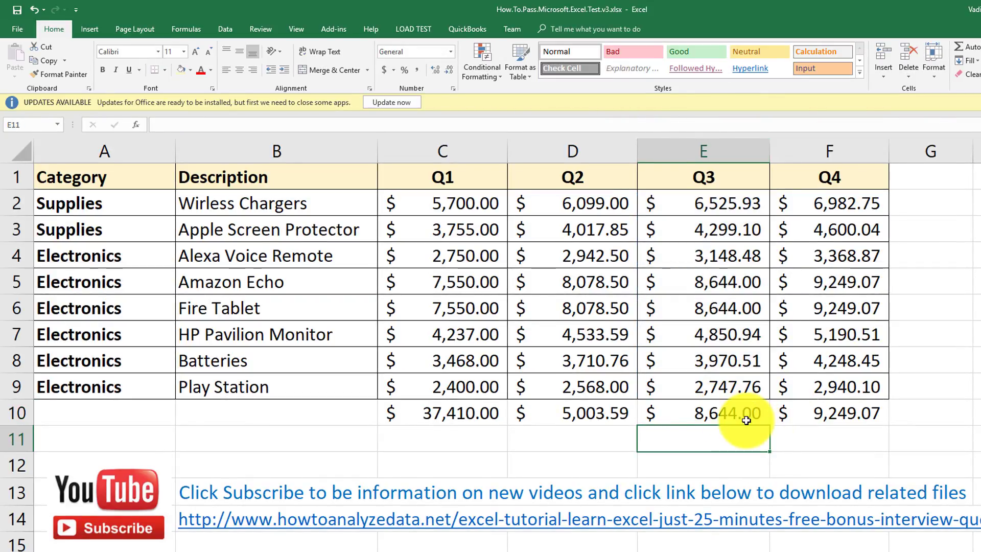
- Check the Q3 maximum in E10 against the amounts in E5:E6, and inspect the Q4 maximum in F10
{"action": "left_click", "coordinate": [717, 413]}
{"action": "left_click_drag", "start_coordinate": [740, 309], "coordinate": [744, 284]}
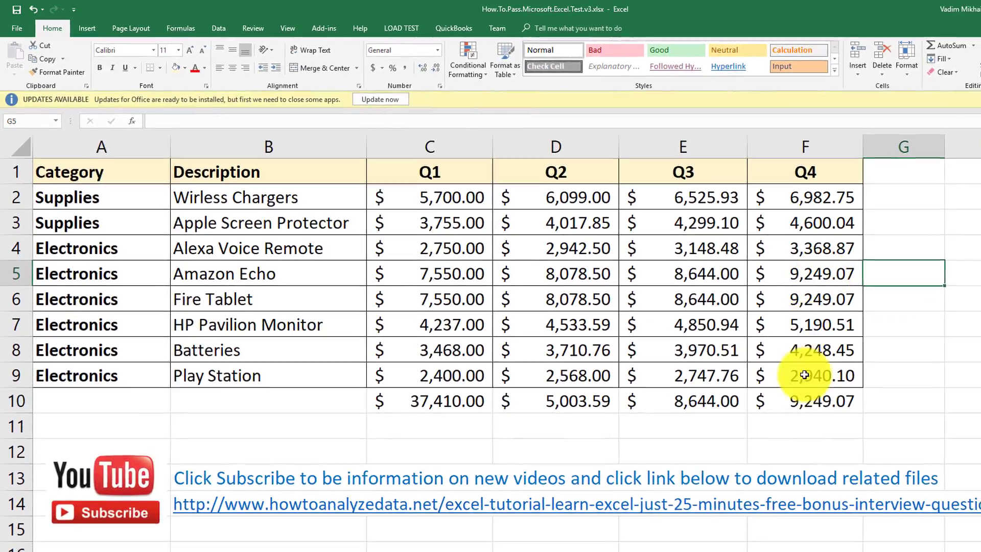
{"action": "left_click", "coordinate": [843, 409]}
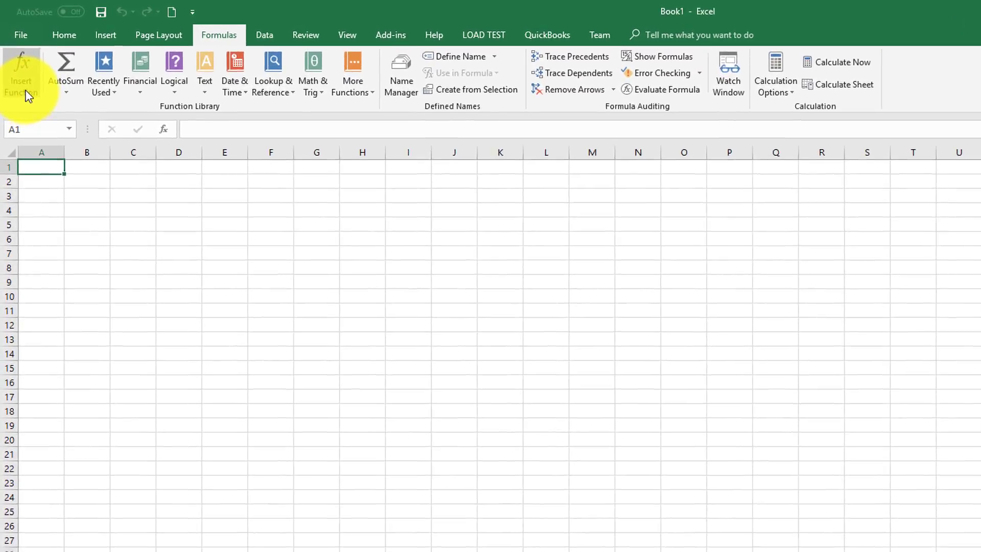
- In the blank Book1 workbook, browse the Text category in the Insert Function dialog without inserting a function
{"action": "left_click", "coordinate": [29, 93]}
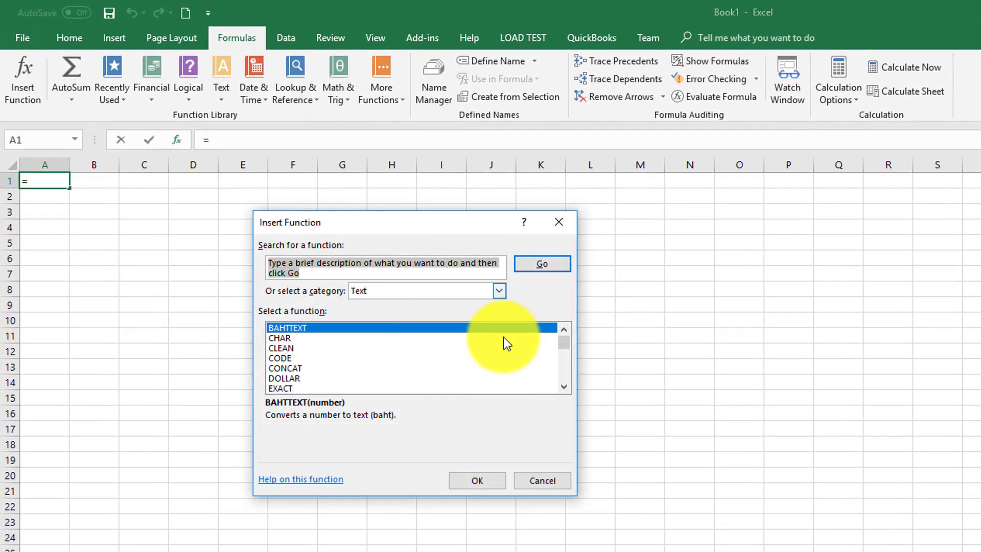
{"action": "left_click_drag", "start_coordinate": [566, 341], "coordinate": [561, 378]}
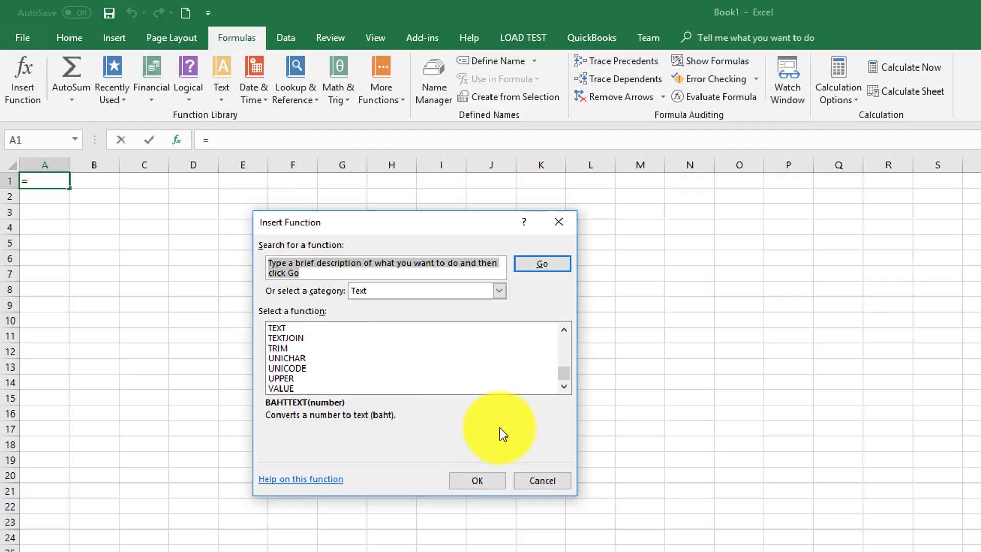
{"action": "left_click", "coordinate": [541, 479]}
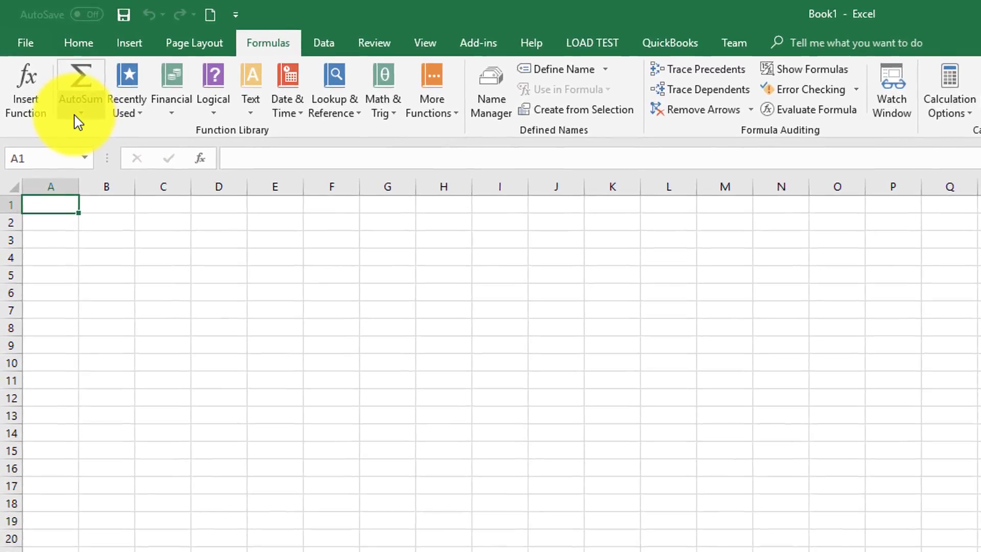
- Examine the function library's categories one by one, from AutoSum, Recently Used and Financial through Lookup & Reference to More Functions
{"action": "left_click", "coordinate": [73, 103]}
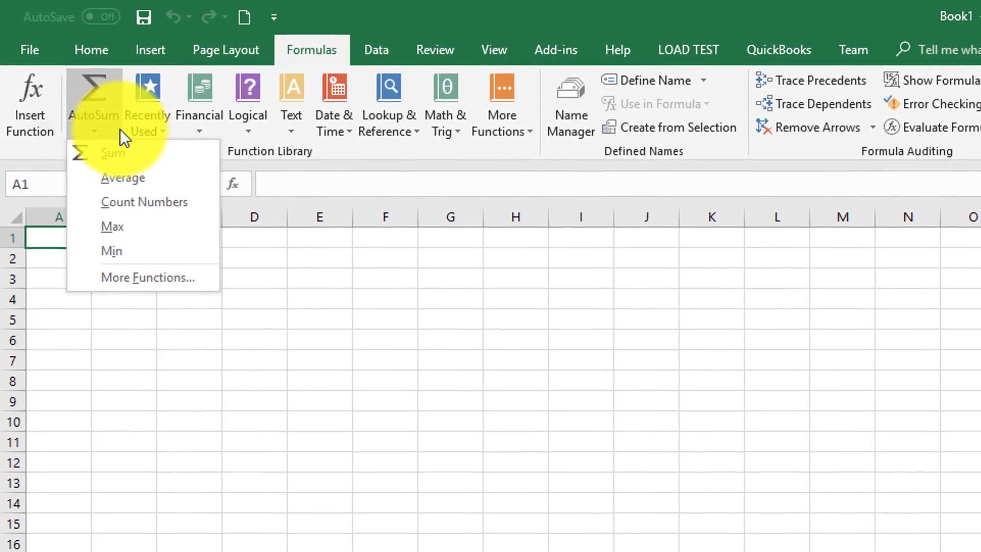
{"action": "left_click", "coordinate": [159, 130]}
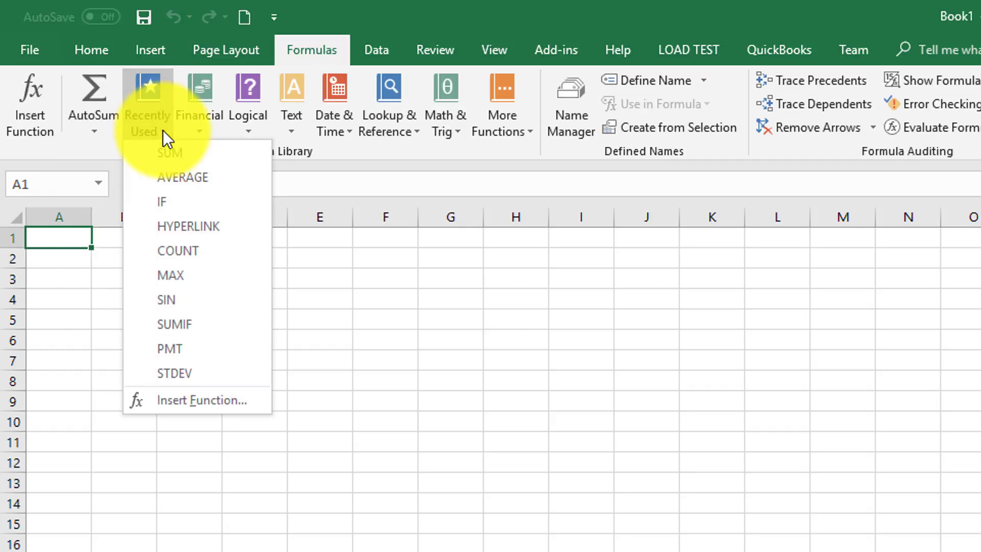
{"action": "left_click", "coordinate": [204, 136]}
{"action": "left_click", "coordinate": [200, 132]}
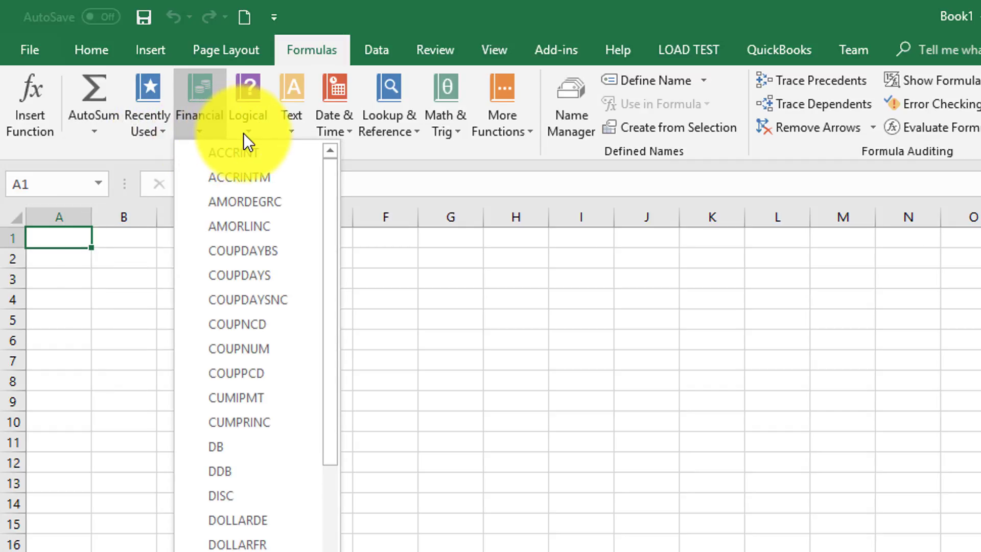
{"action": "left_click", "coordinate": [243, 133]}
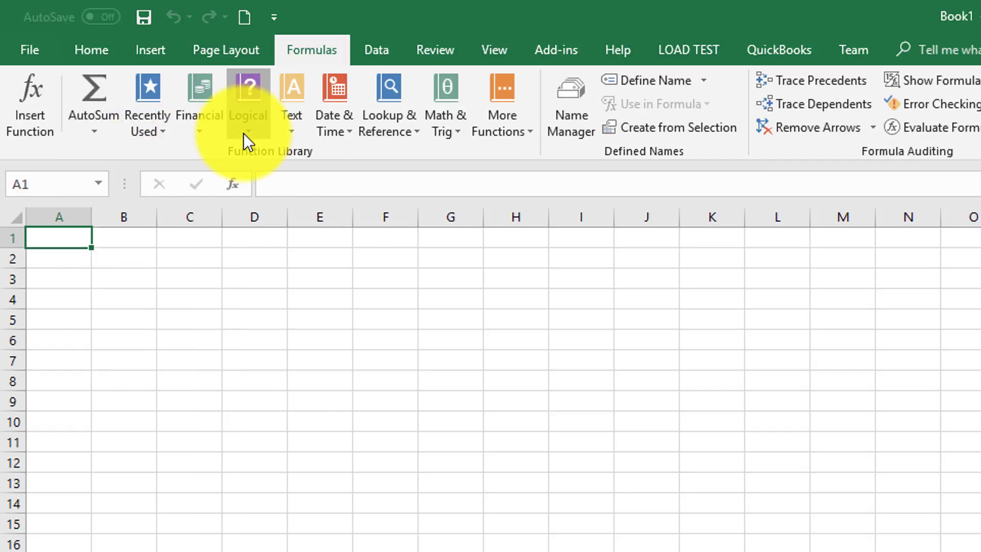
{"action": "left_click", "coordinate": [295, 132]}
{"action": "left_click", "coordinate": [295, 131]}
{"action": "left_click", "coordinate": [346, 130]}
{"action": "left_click", "coordinate": [346, 130]}
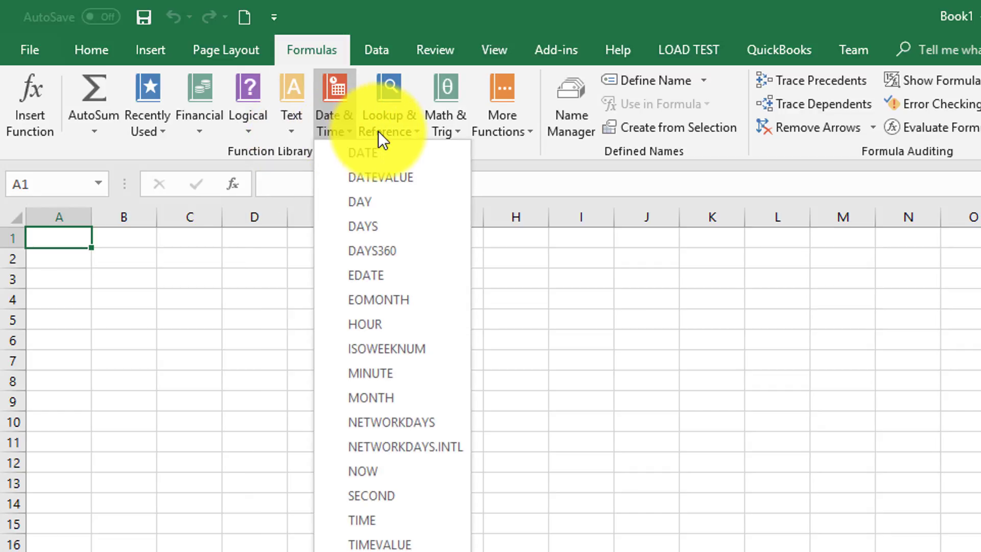
{"action": "left_click", "coordinate": [399, 126]}
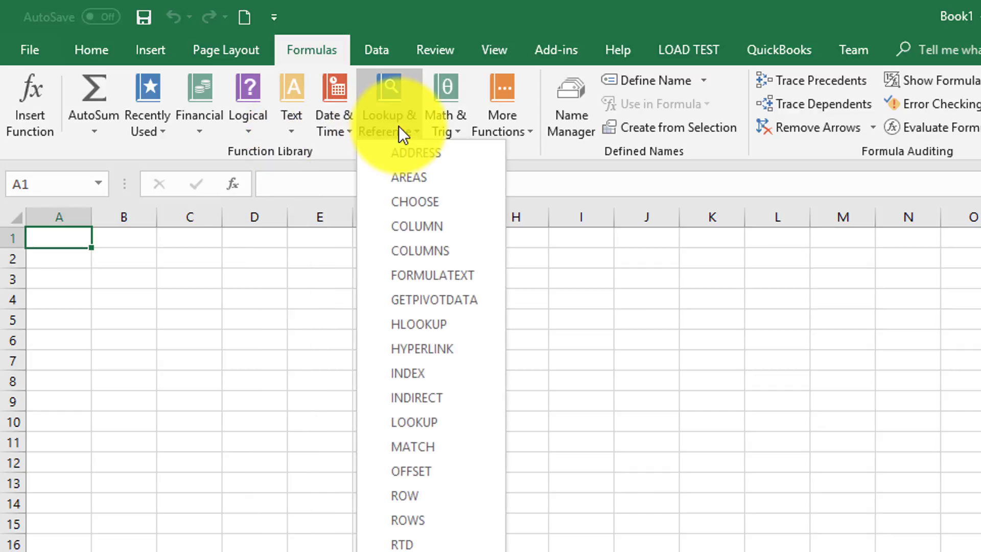
{"action": "left_click", "coordinate": [449, 131]}
{"action": "left_click", "coordinate": [449, 131]}
{"action": "left_click", "coordinate": [496, 134]}
{"action": "left_click", "coordinate": [506, 133]}
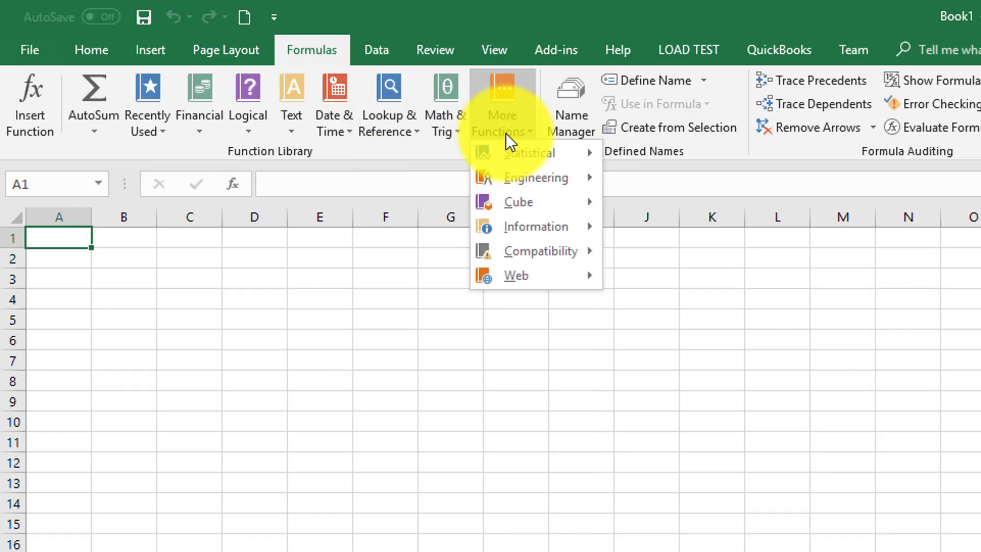
{"action": "mouse_move", "coordinate": [514, 151]}
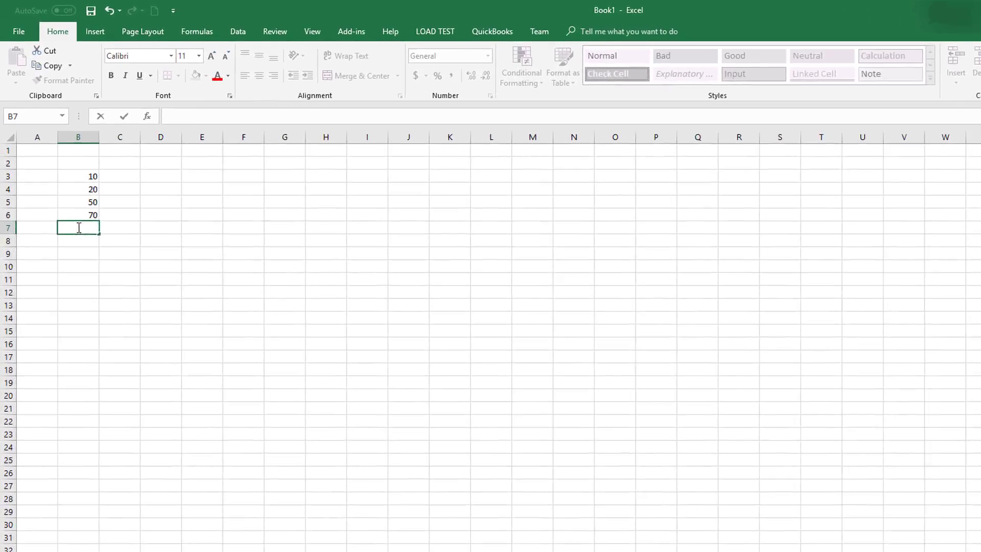
- Total the numbers in B3:B6 with a SUM formula in cell B7, and highlight the finished formula for review
{"action": "type", "text": "="}
{"action": "type", "text": "SUM"}
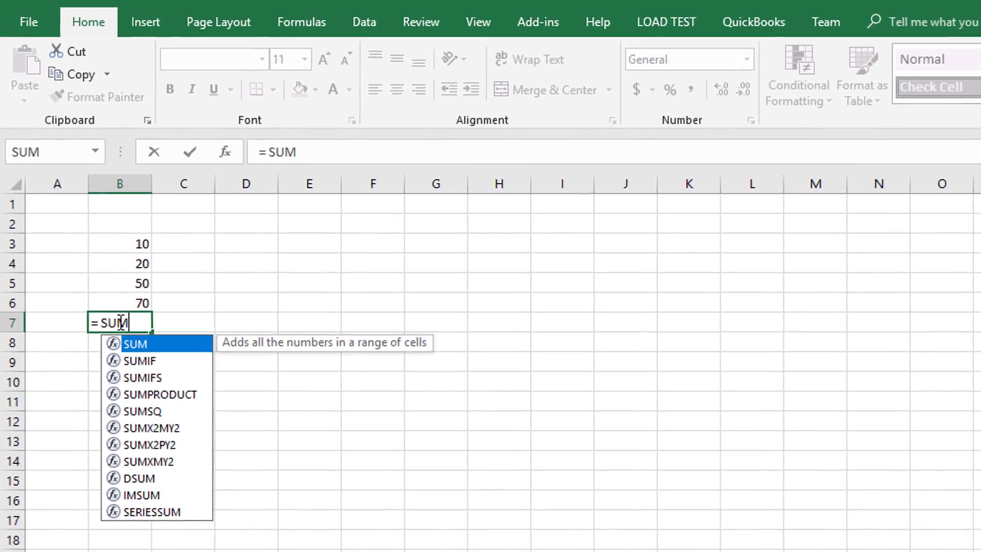
{"action": "type", "text": "("}
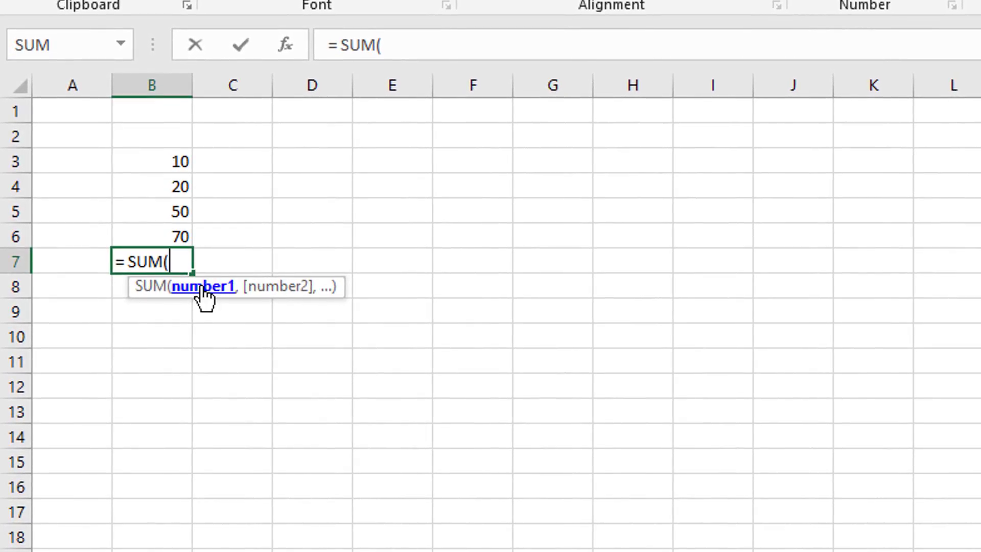
{"action": "left_click_drag", "start_coordinate": [173, 161], "coordinate": [169, 217]}
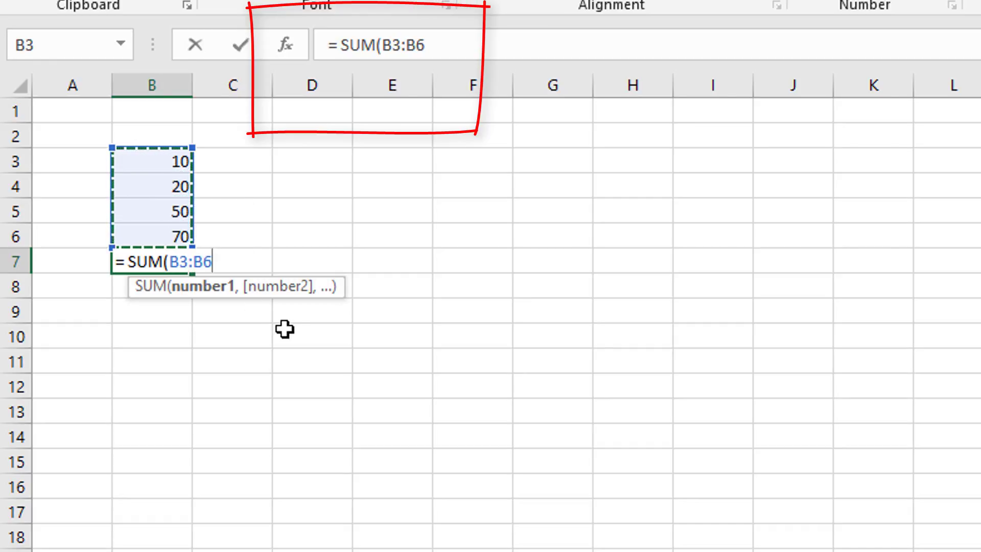
{"action": "key", "text": "Return"}
{"action": "left_click", "coordinate": [152, 264]}
{"action": "left_click_drag", "start_coordinate": [444, 40], "coordinate": [324, 41]}
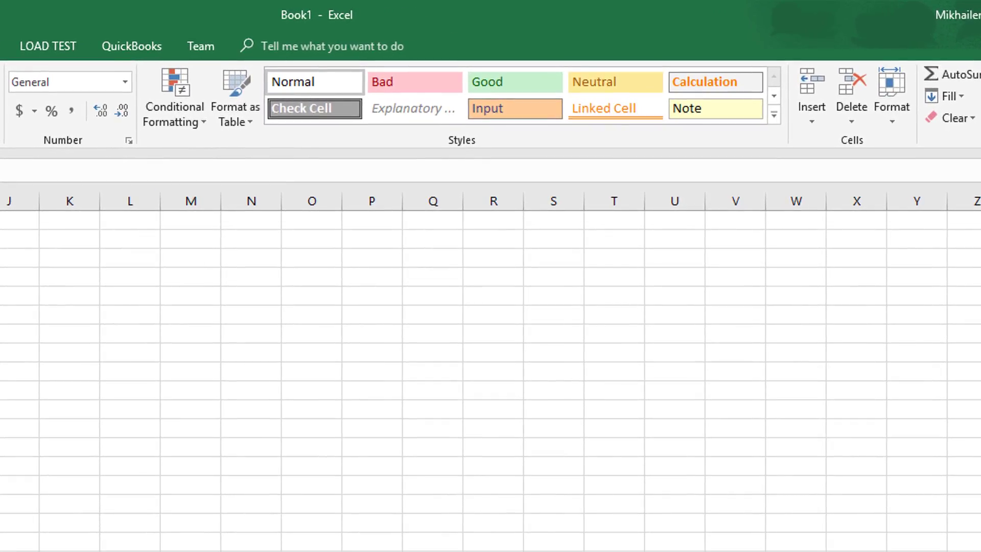
- Open Help, search for "order of operations", and bring up the article "Calculation operators and precedence in Excel"
{"action": "type", "text": "he"}
{"action": "key", "text": "Return"}
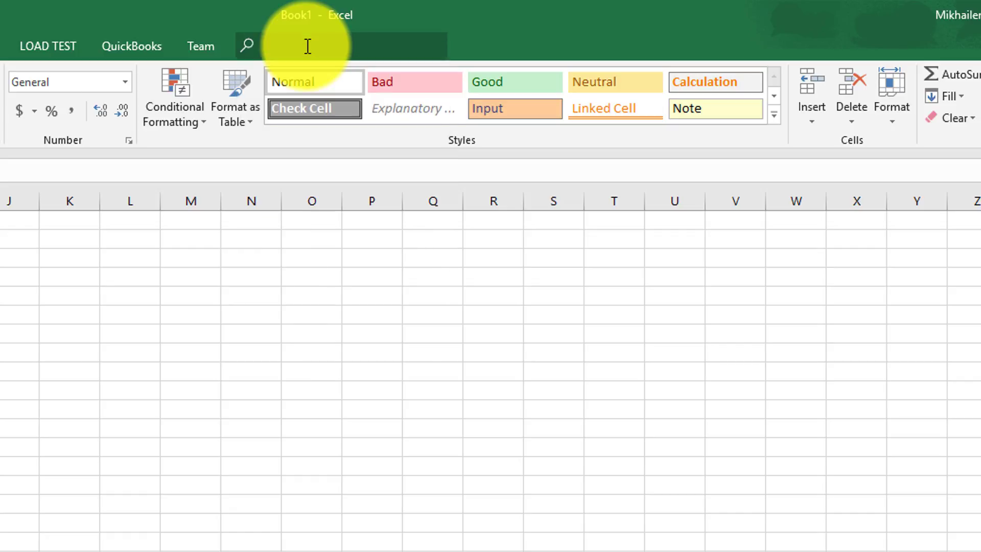
{"action": "left_click", "coordinate": [873, 264]}
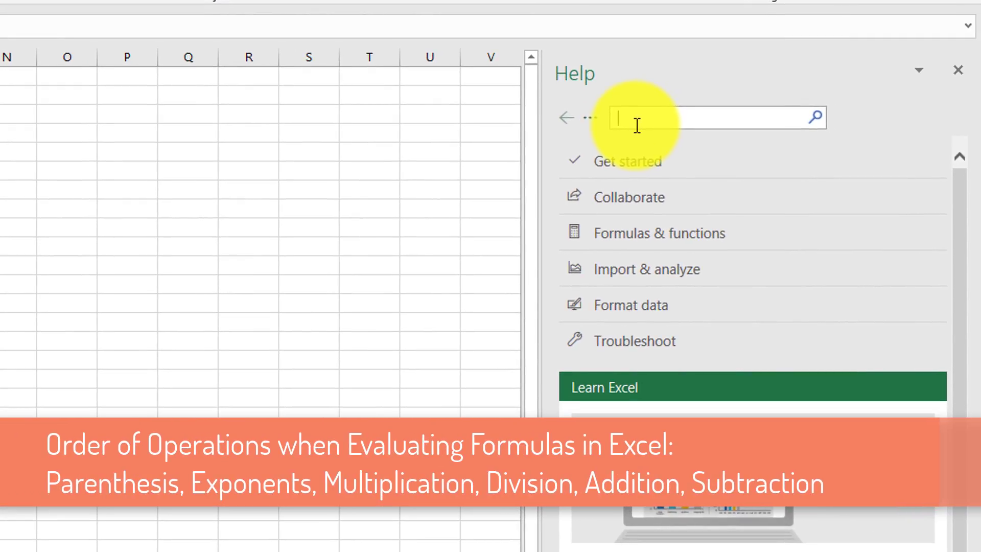
{"action": "type", "text": "order of oepra"}
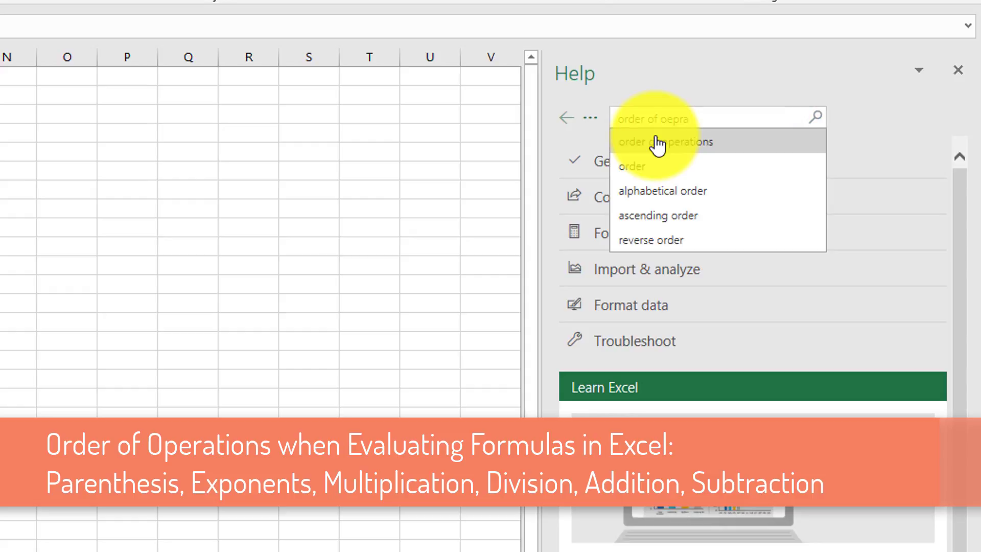
{"action": "left_click", "coordinate": [657, 143]}
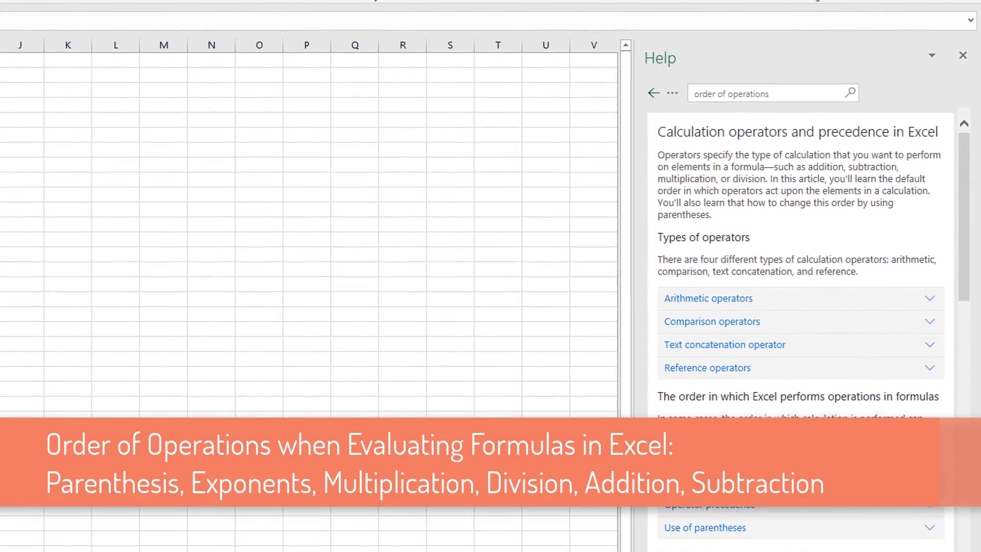
- Examine the article's Operator precedence section, highlighting the table of operators and descriptions, and review its explanation of evaluation order
{"action": "scroll", "coordinate": [964, 241], "scroll_direction": "down", "scroll_amount": 10}
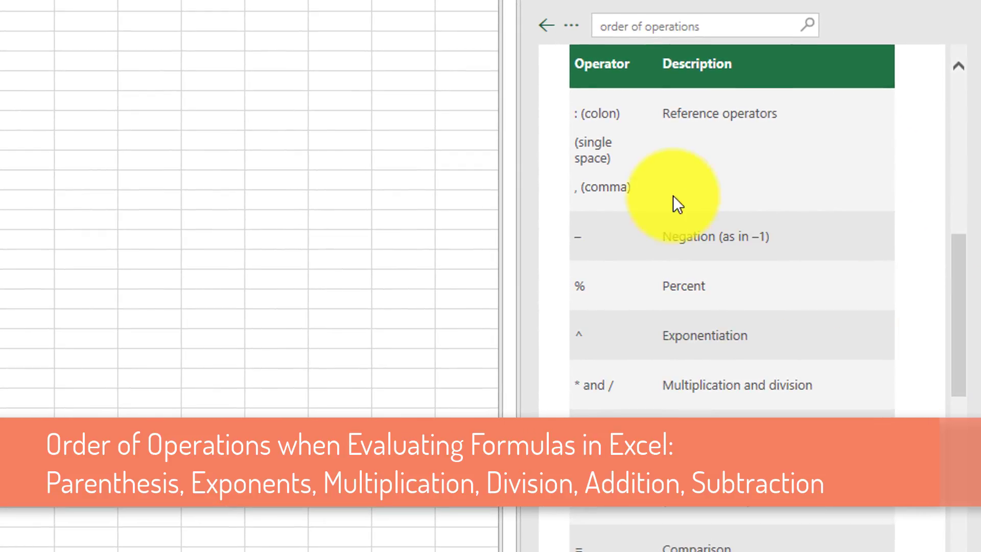
{"action": "left_click_drag", "start_coordinate": [578, 113], "coordinate": [799, 547]}
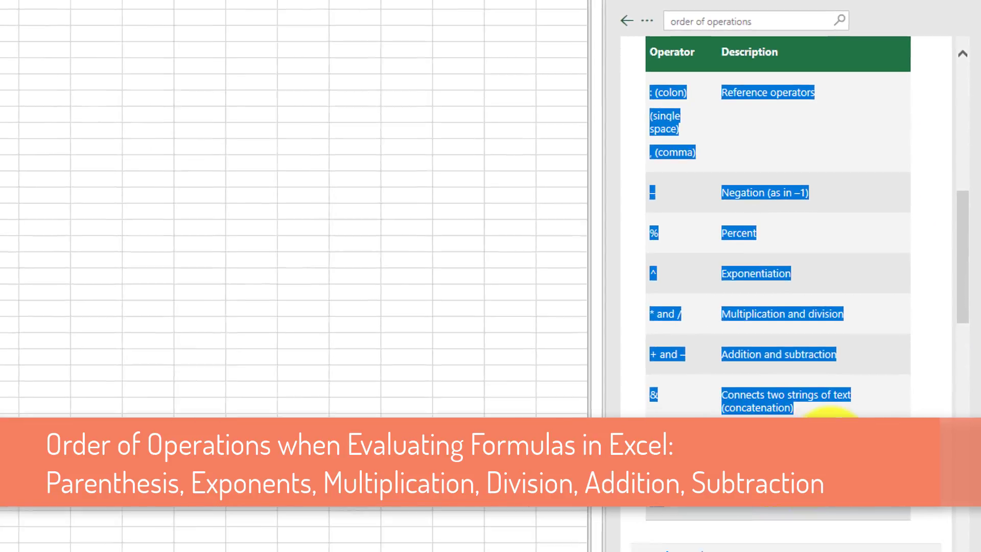
{"action": "scroll", "coordinate": [842, 407], "scroll_direction": "up", "scroll_amount": 3}
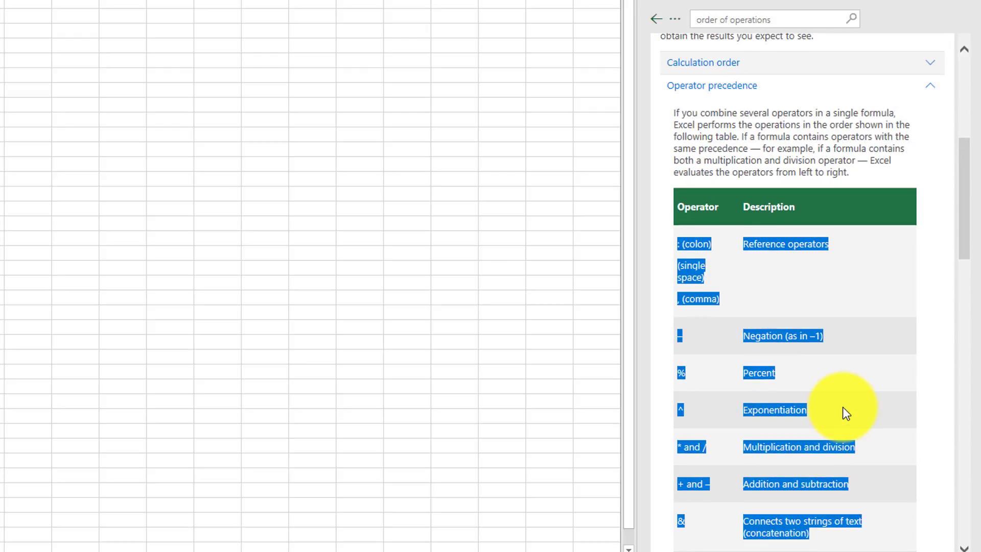
{"action": "left_click_drag", "start_coordinate": [964, 230], "coordinate": [964, 208]}
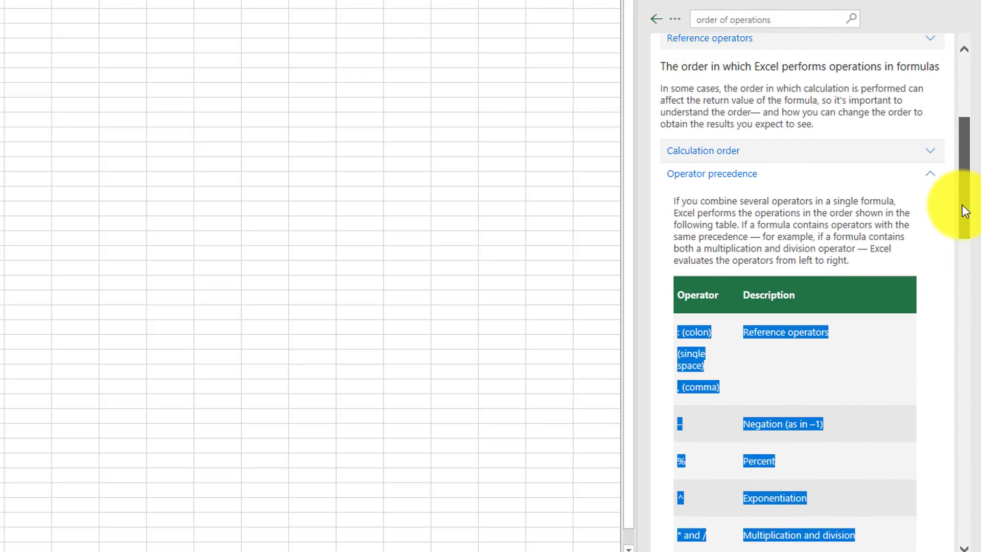
- Review the help article's Calculation order and Use of parentheses sections, including the example formulas that change the evaluation order
{"action": "left_click", "coordinate": [933, 172]}
{"action": "left_click", "coordinate": [933, 154]}
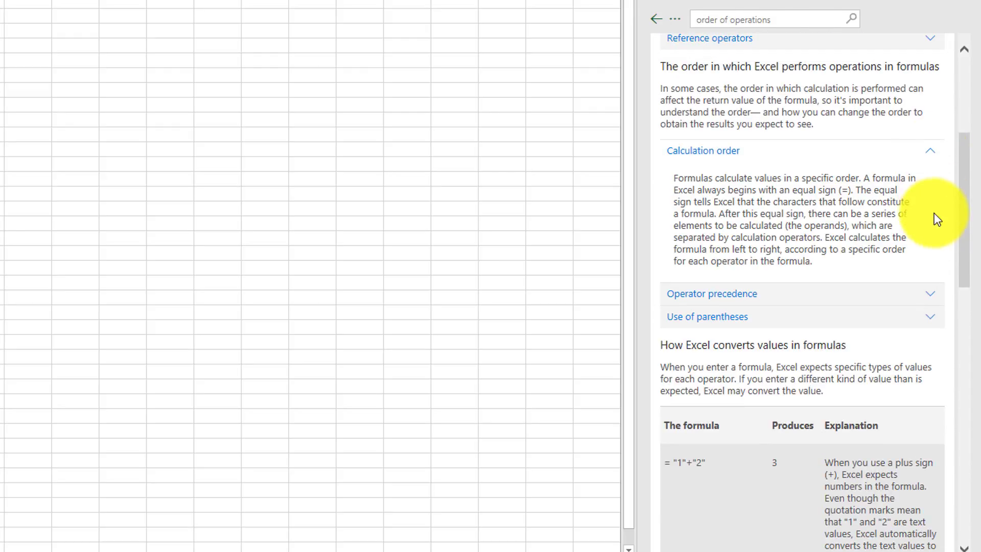
{"action": "left_click", "coordinate": [930, 318]}
{"action": "scroll", "coordinate": [930, 319], "scroll_direction": "down", "scroll_amount": 3}
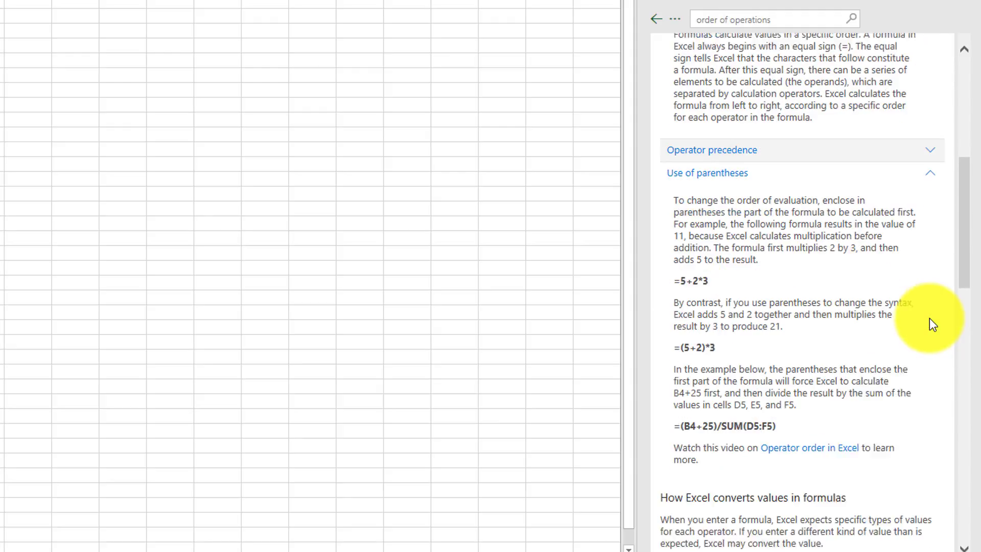
{"action": "scroll", "coordinate": [930, 318], "scroll_direction": "up", "scroll_amount": 2}
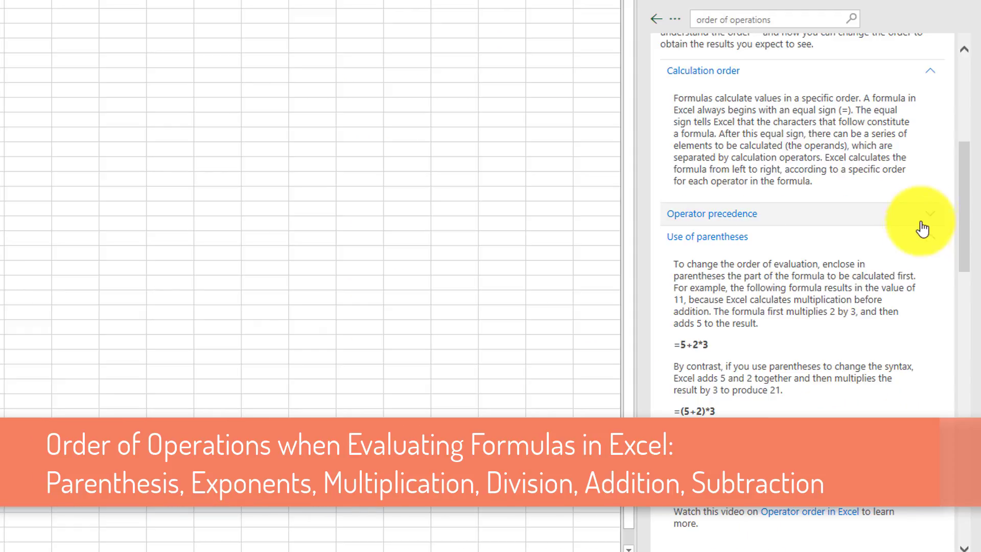
{"action": "left_click", "coordinate": [876, 436]}
{"action": "left_click_drag", "start_coordinate": [964, 228], "coordinate": [959, 296]}
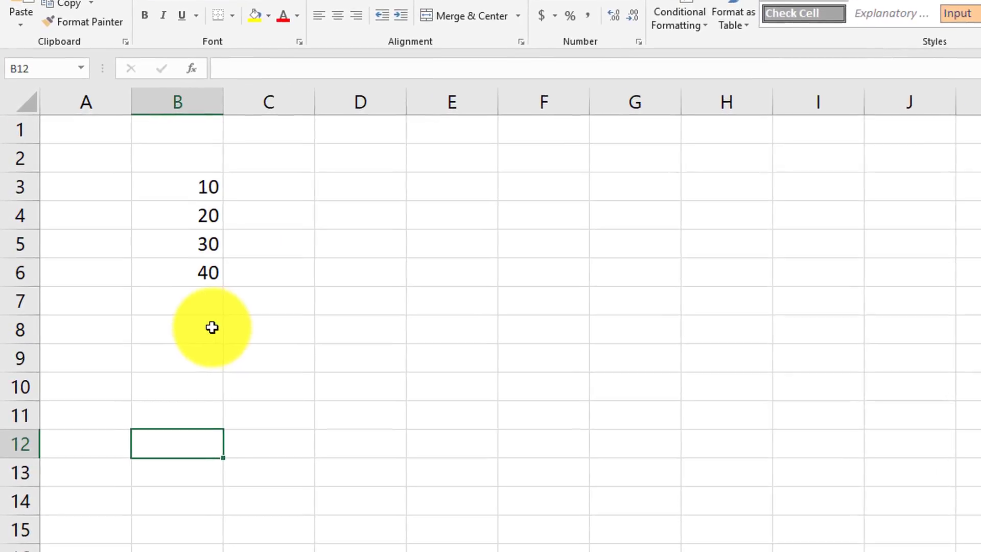
- Enter the formula =B3+B4-B5+B6 in cell C3, combining addition and subtraction of the four numbers in column B
{"action": "left_click", "coordinate": [220, 178]}
{"action": "type", "text": "="}
{"action": "left_click", "coordinate": [307, 212]}
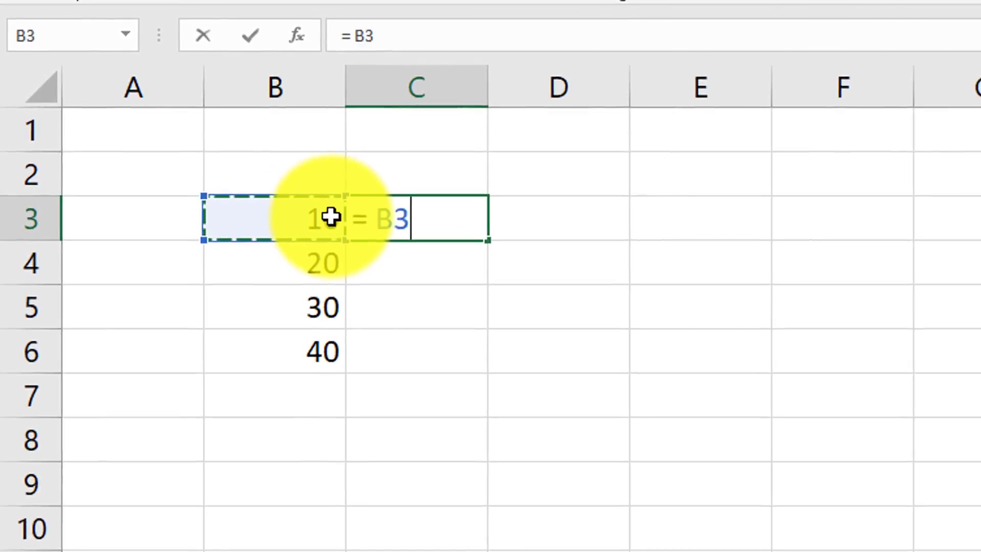
{"action": "type", "text": "+"}
{"action": "left_click", "coordinate": [300, 257]}
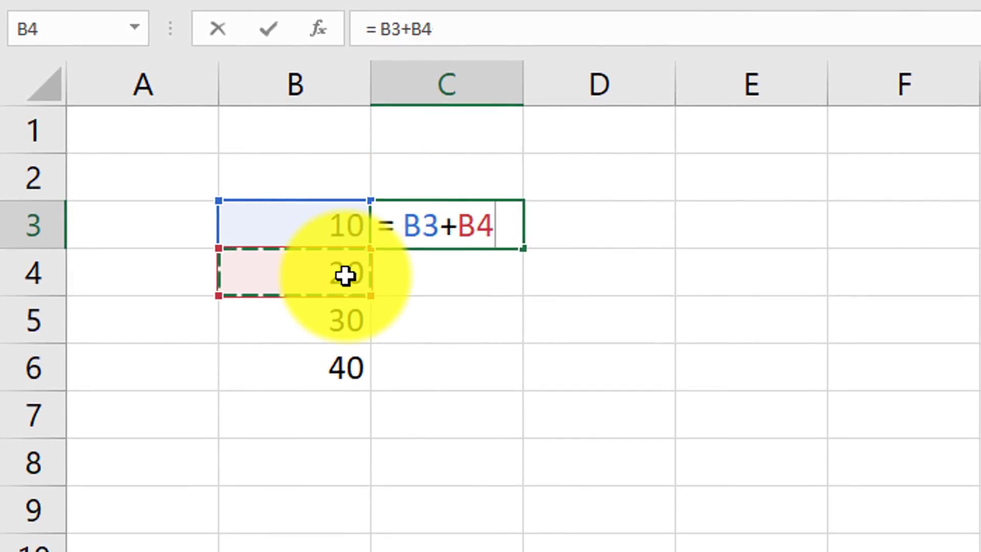
{"action": "type", "text": "-"}
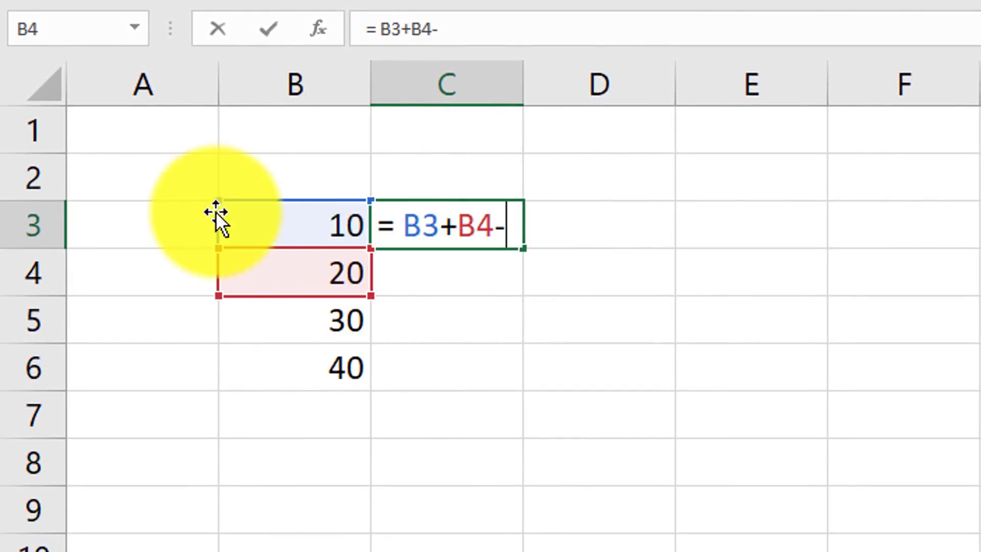
{"action": "left_click", "coordinate": [354, 318]}
{"action": "type", "text": "+"}
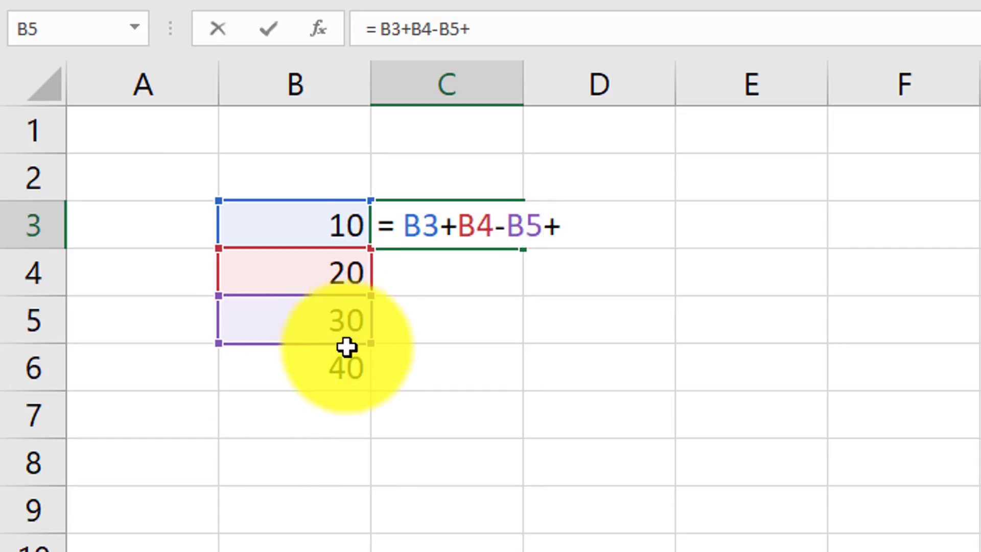
{"action": "left_click", "coordinate": [346, 370]}
{"action": "key", "text": "Return"}
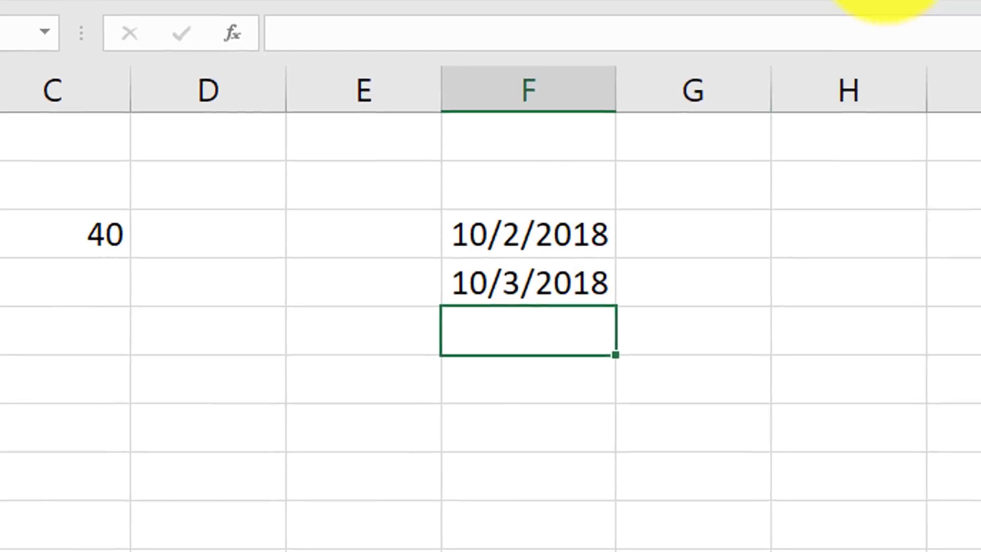
- Format the dates in F3 and F4 with the Long Date number format
{"action": "left_click", "coordinate": [464, 270]}
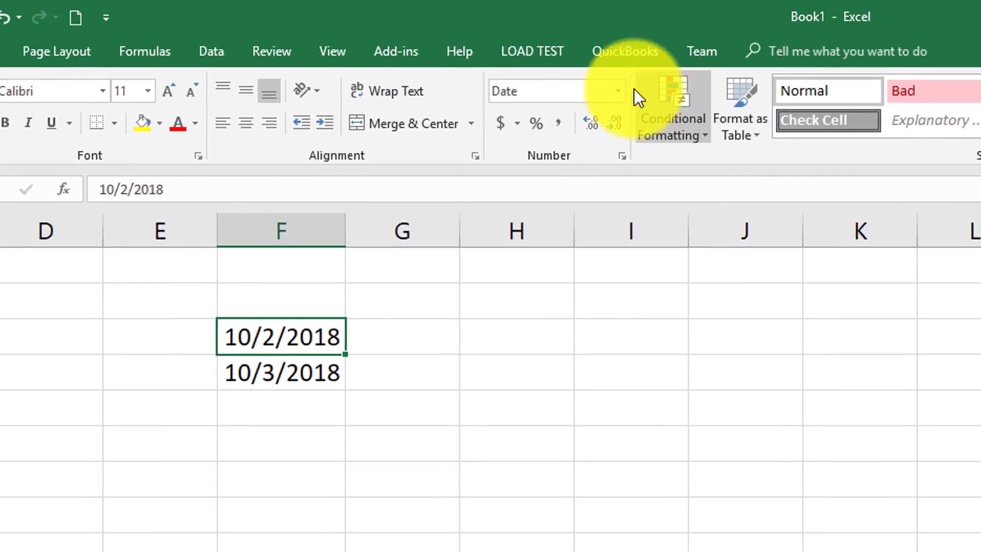
{"action": "left_click", "coordinate": [619, 91]}
{"action": "left_click", "coordinate": [584, 314]}
{"action": "left_click", "coordinate": [619, 91]}
{"action": "left_click", "coordinate": [593, 355]}
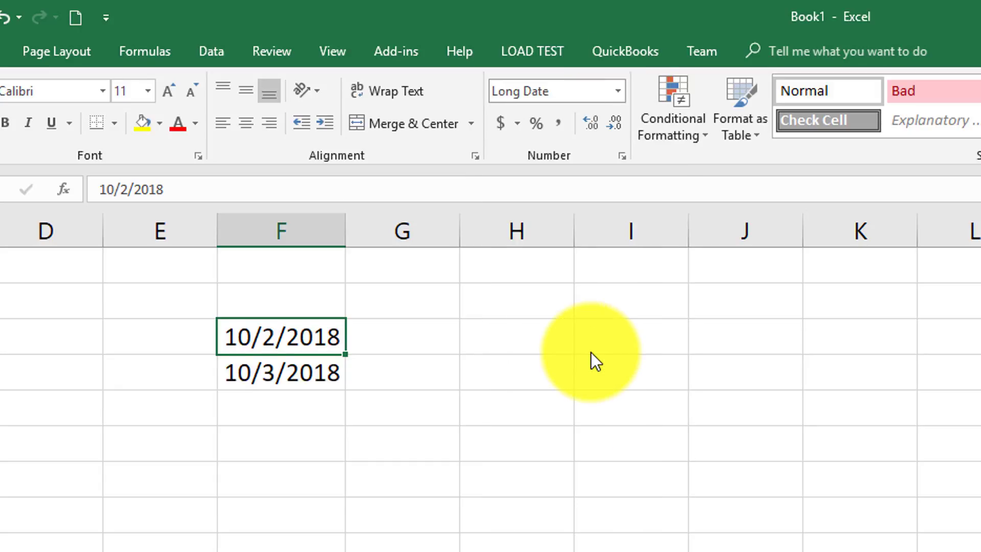
{"action": "left_click", "coordinate": [474, 373]}
{"action": "key", "text": "F4"}
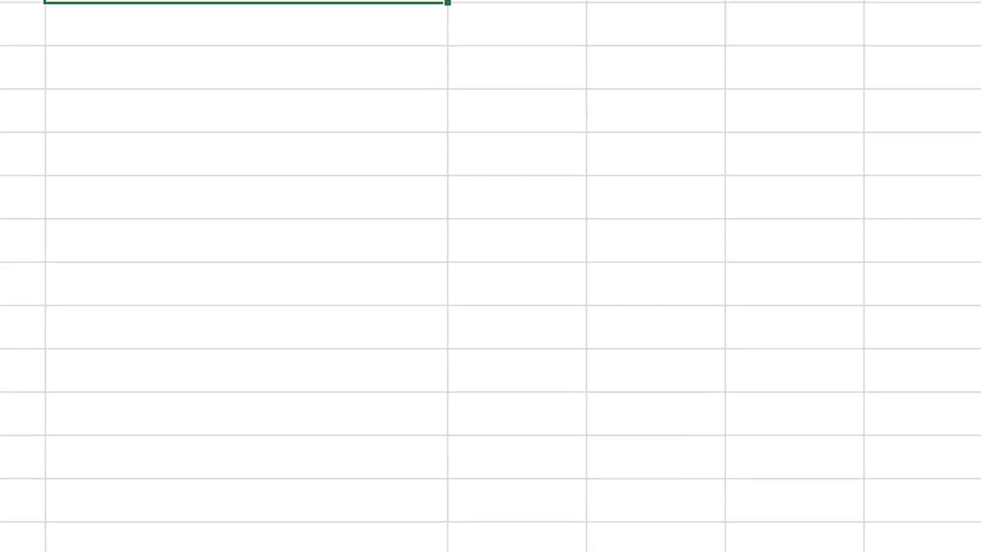
- Format the value 0.07 in F8 as a percentage with four decimal places
{"action": "left_click", "coordinate": [427, 199]}
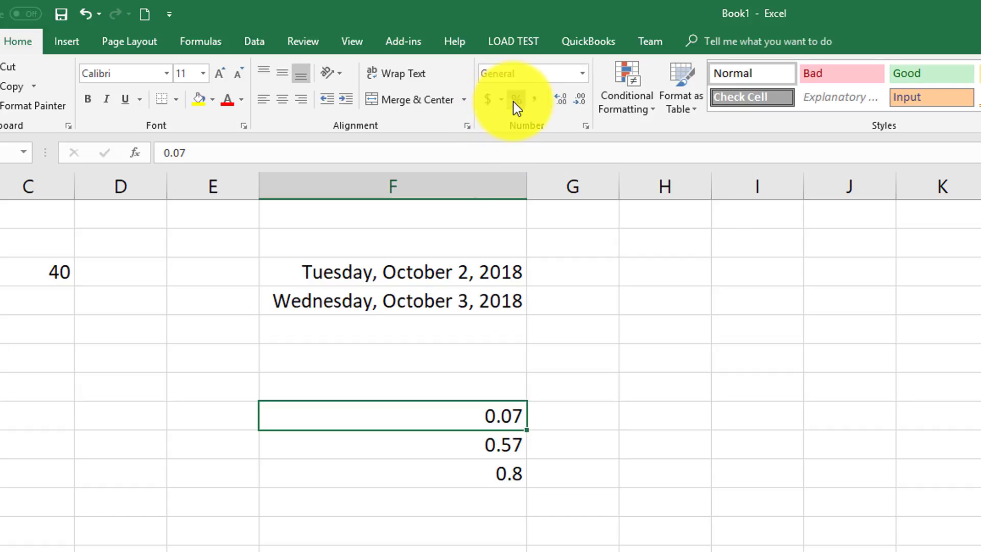
{"action": "left_click", "coordinate": [517, 107]}
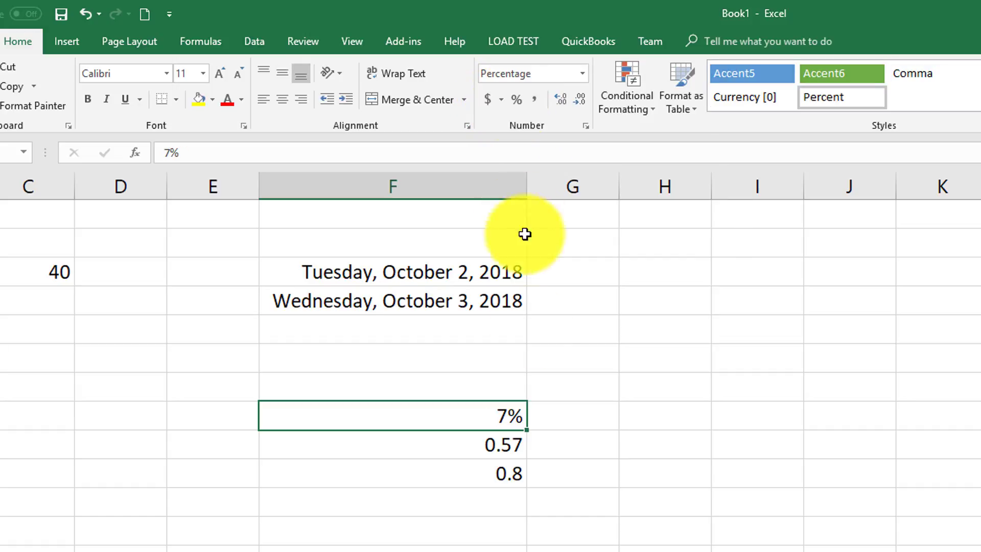
{"action": "left_click", "coordinate": [561, 98]}
{"action": "left_click", "coordinate": [560, 99]}
{"action": "left_click", "coordinate": [561, 98]}
- Format the value 0.57 in F9 as a percentage with three decimal places
{"action": "left_click", "coordinate": [499, 445]}
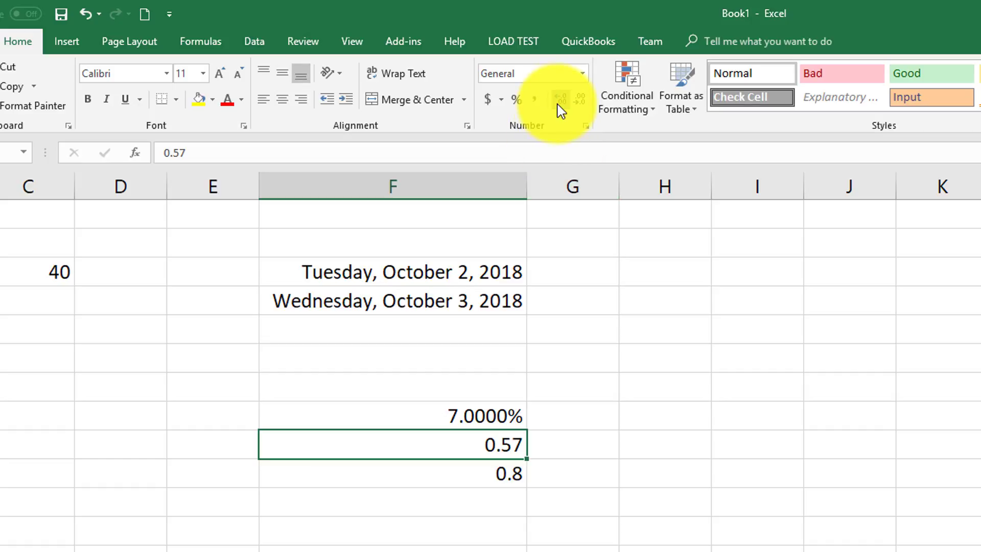
{"action": "left_click", "coordinate": [520, 102]}
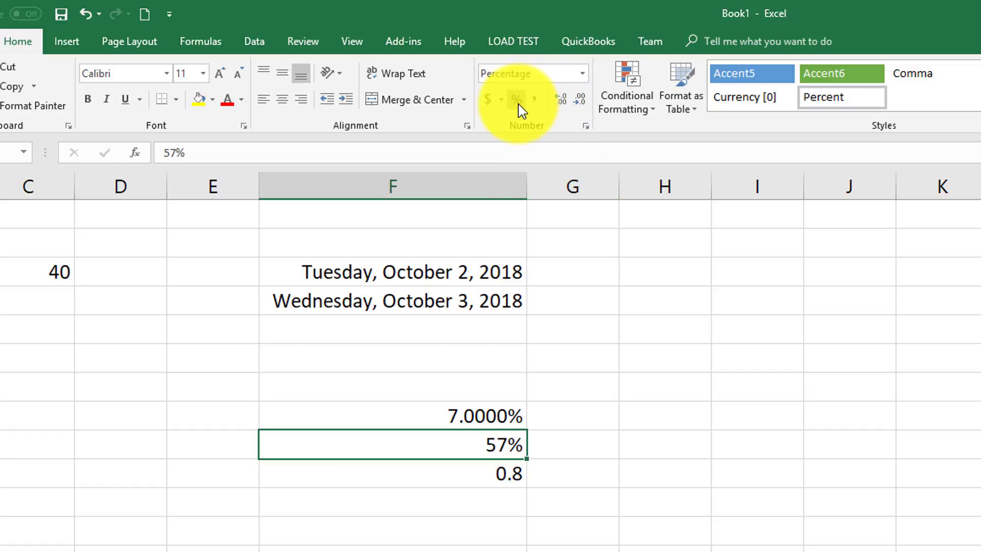
{"action": "left_click", "coordinate": [560, 100]}
{"action": "left_click", "coordinate": [560, 99]}
- Format the value 0.8 in F10 as a percentage and increase its number of decimal places
{"action": "left_click", "coordinate": [491, 474]}
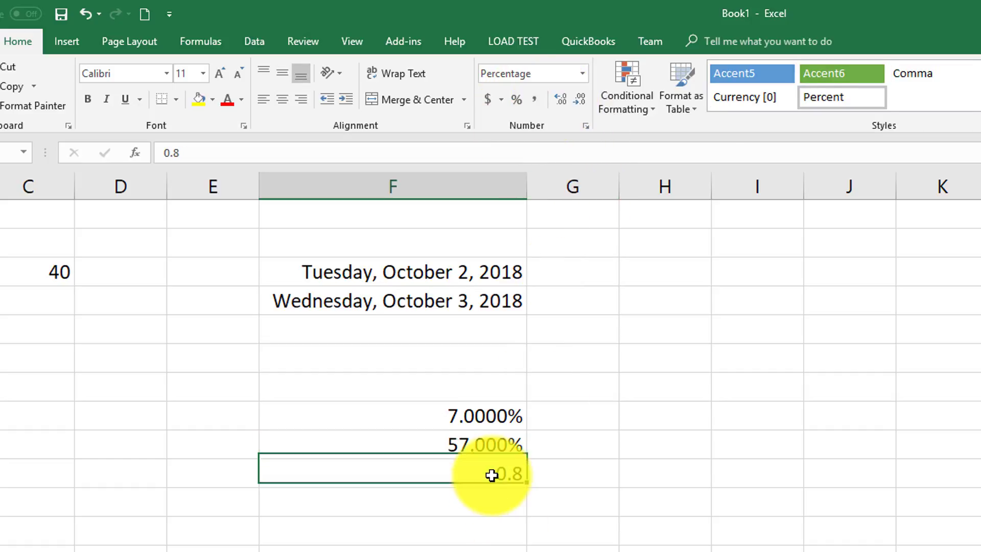
{"action": "left_click", "coordinate": [515, 101]}
{"action": "left_click", "coordinate": [562, 102]}
{"action": "left_click", "coordinate": [562, 102]}
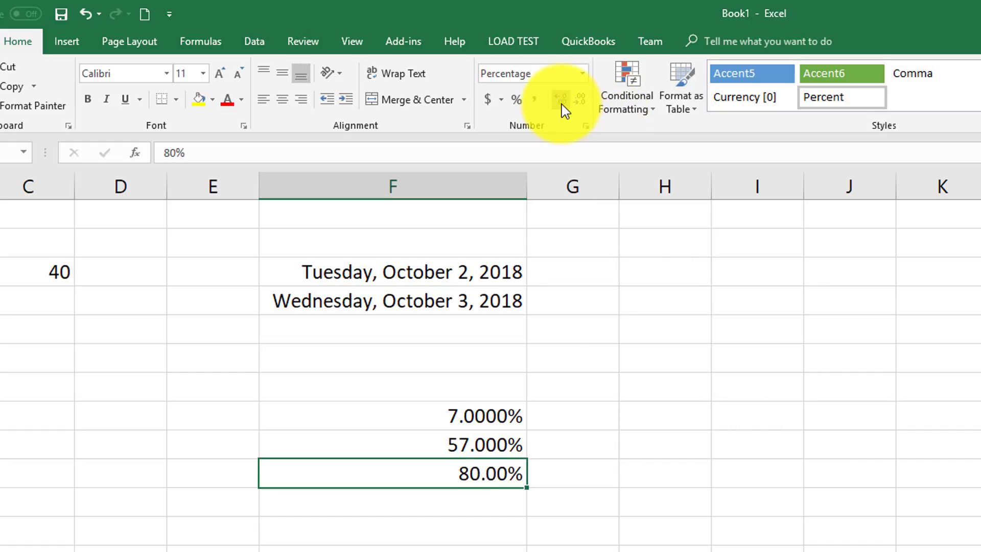
{"action": "left_click", "coordinate": [562, 102]}
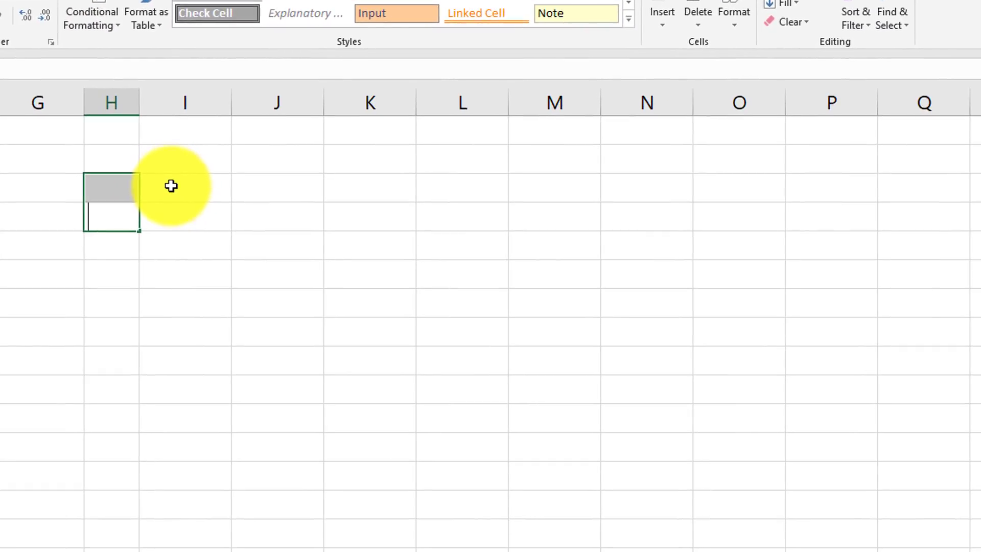
- Enter "This is a text example" in I3 and "Text can also contain number 123" in I4, and widen column I to about 31.43
{"action": "left_click", "coordinate": [171, 186]}
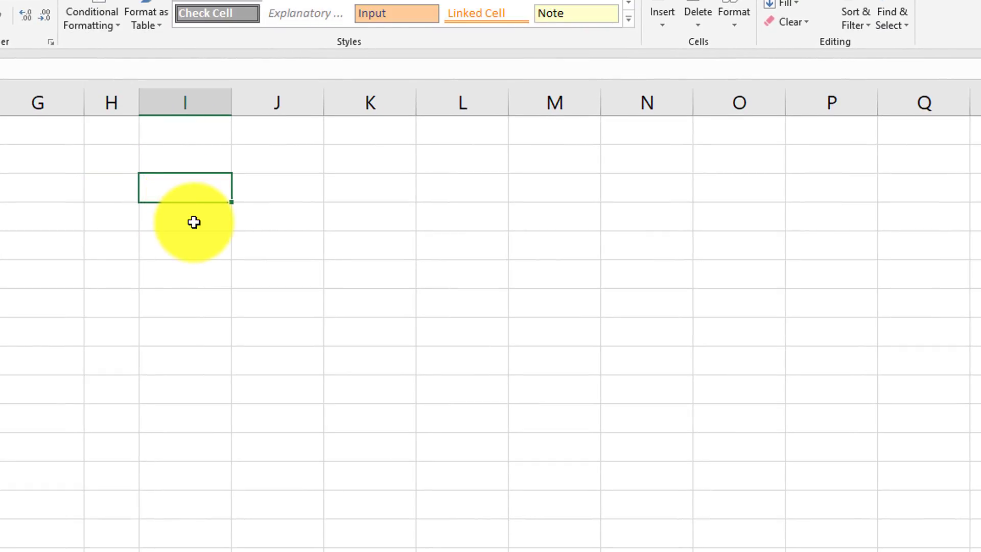
{"action": "type", "text": "This is a text example"}
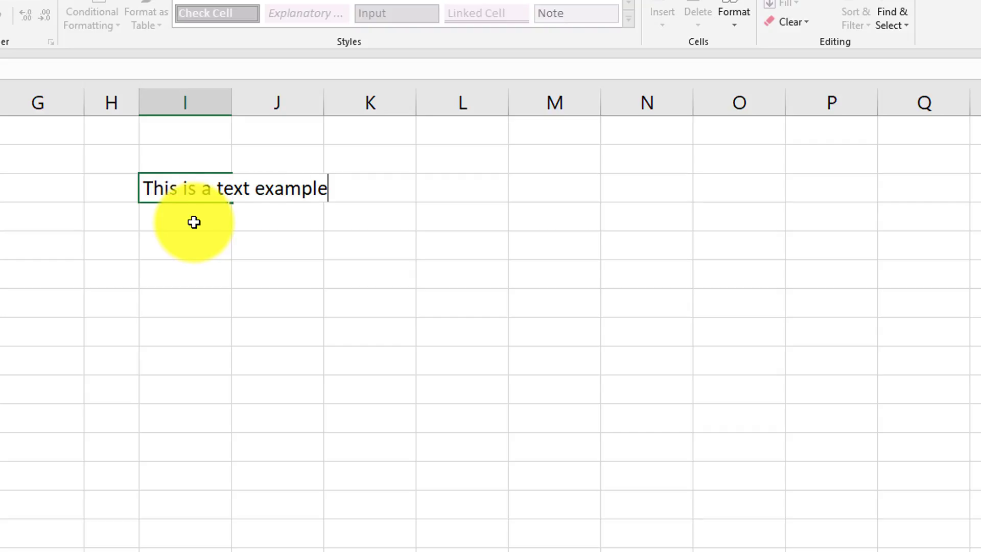
{"action": "type", "text": "Text can also contain number 123"}
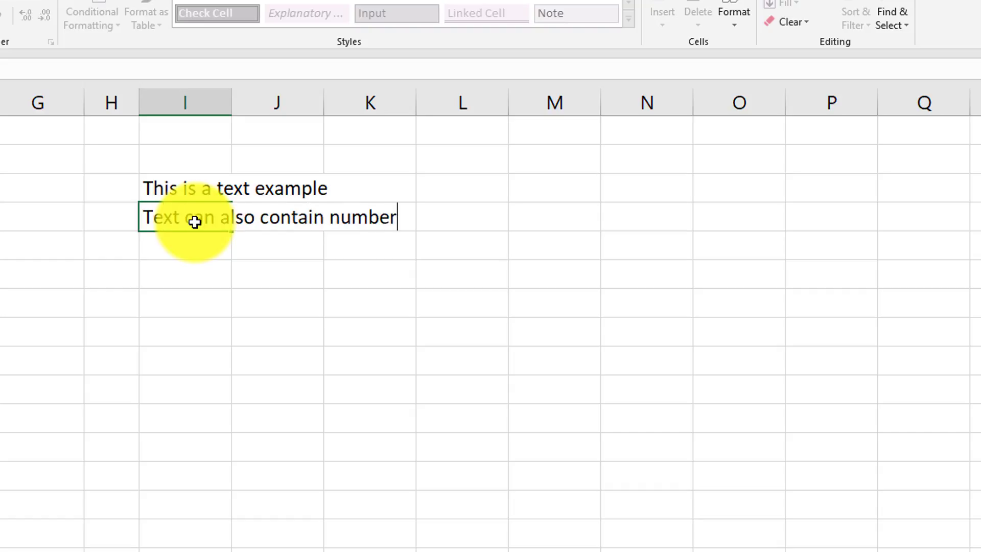
{"action": "left_click", "coordinate": [212, 272]}
{"action": "left_click_drag", "start_coordinate": [231, 103], "coordinate": [463, 118]}
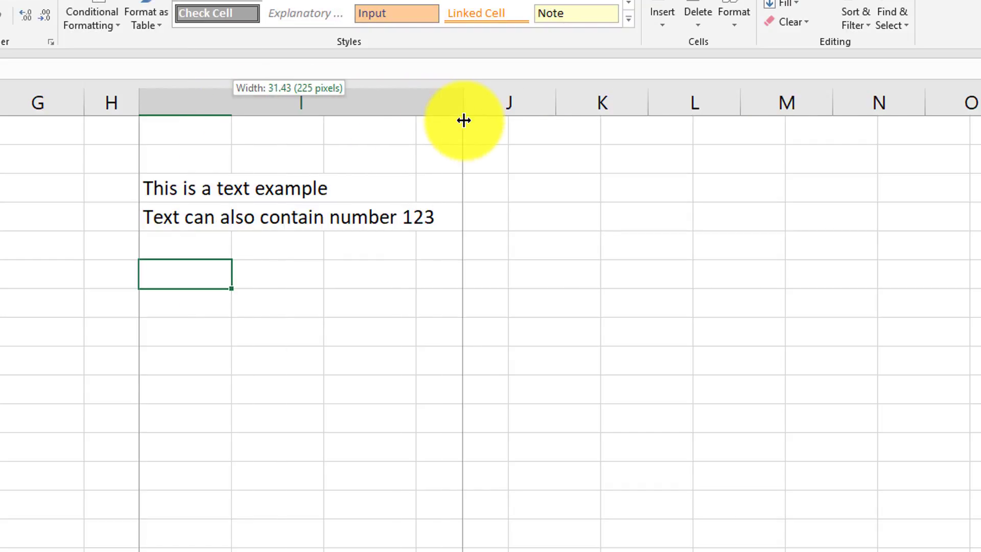